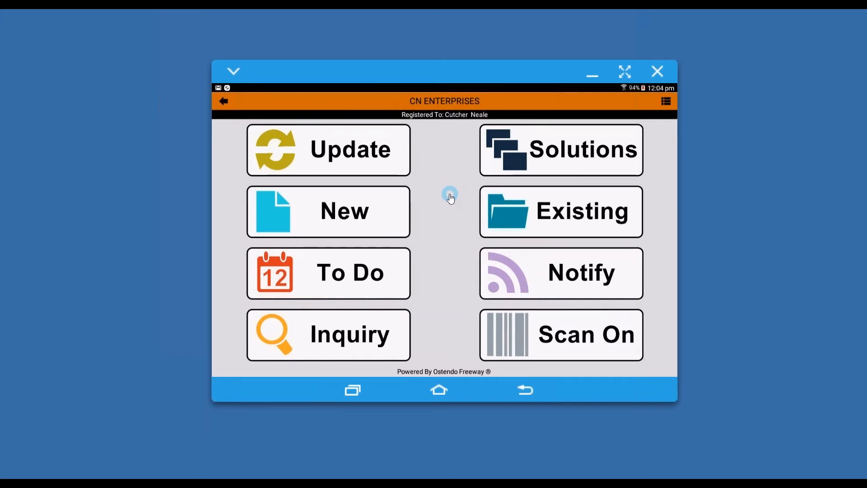
Start a new entry for the customer Jim Gold & Co Ltd, searching the customer list for "jim".
click(359, 215)
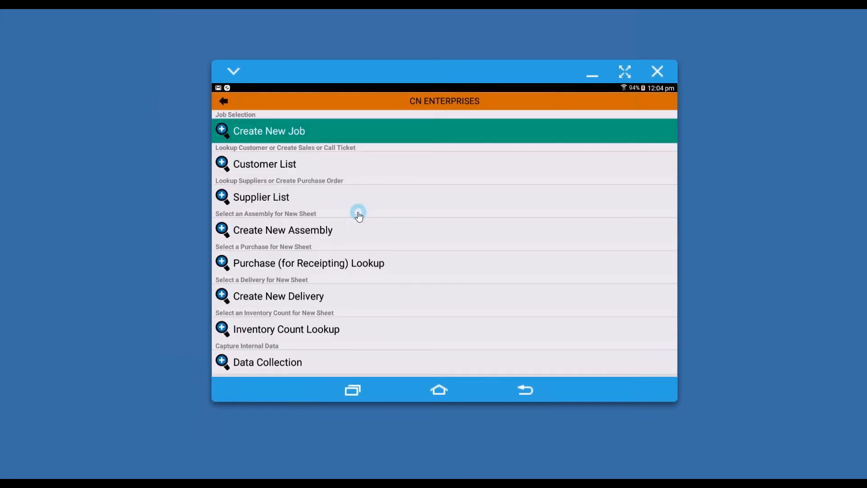
click(291, 168)
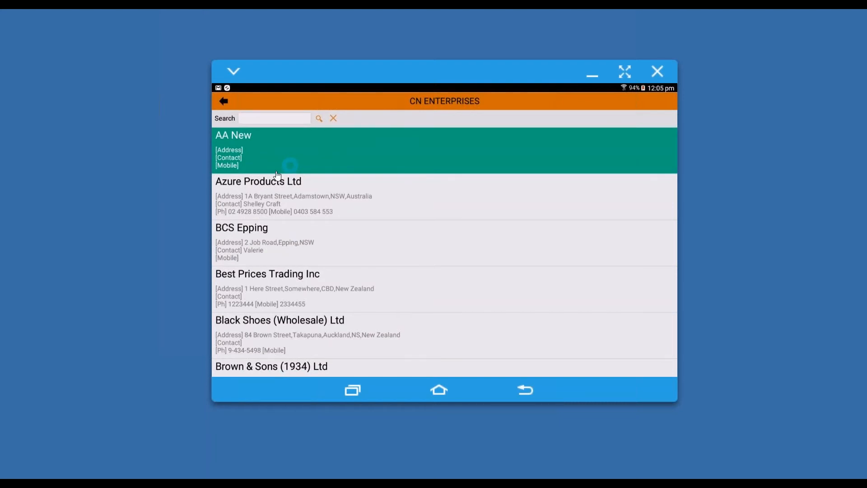
click(257, 119)
text(jim)
click(319, 119)
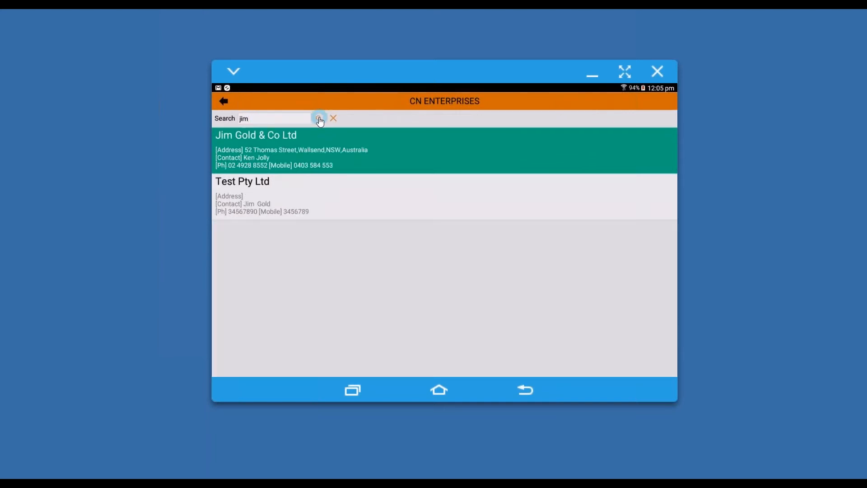
click(288, 150)
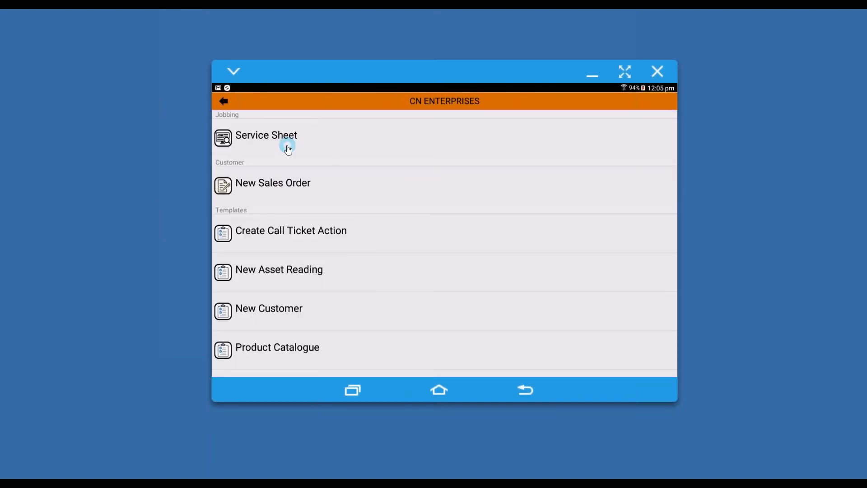
Create a new asset reading sheet for the customer and record the asset's GPS position.
click(290, 176)
click(309, 270)
click(309, 273)
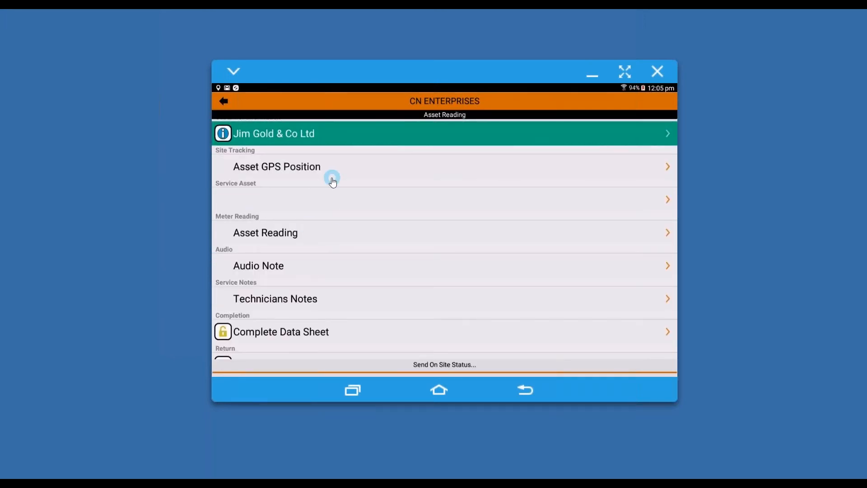
click(332, 177)
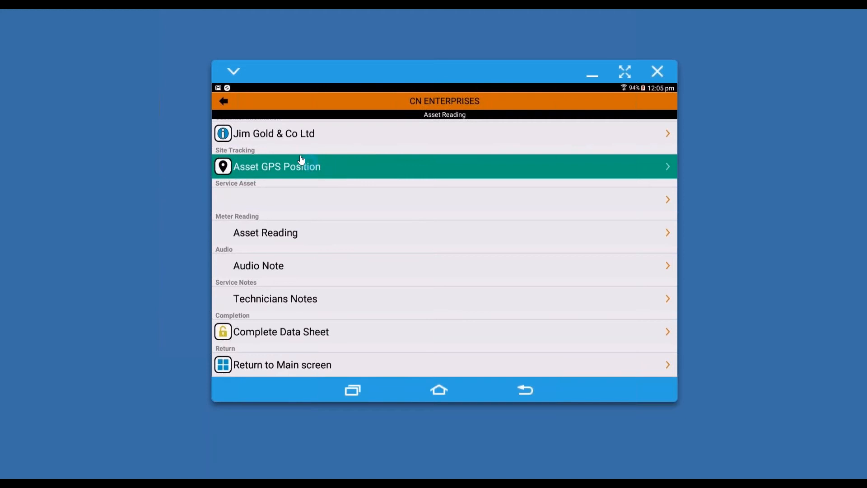
Set the sheet's service asset to the air conditioning unit AC-8026(CA-134456).
click(286, 200)
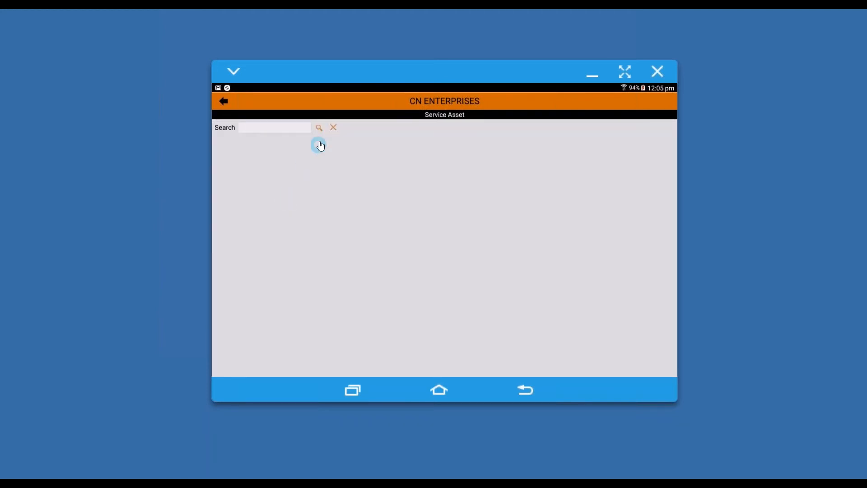
click(319, 130)
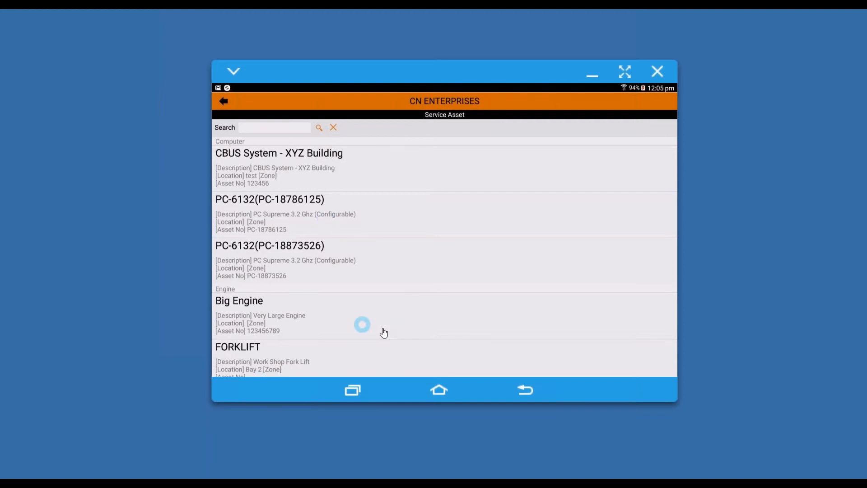
drag(398, 336, 403, 217)
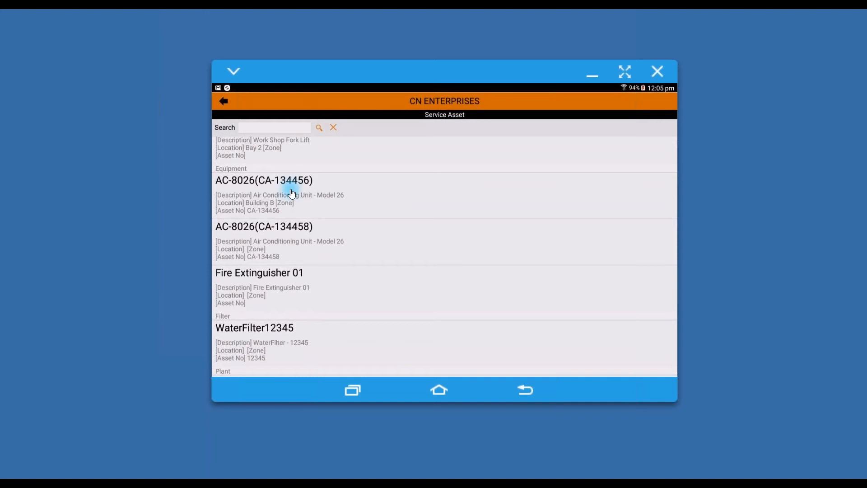
click(291, 194)
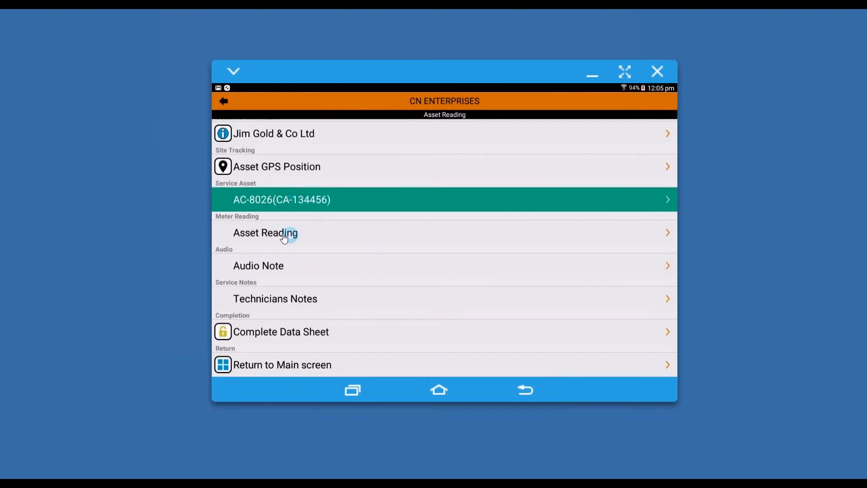
Record a meter reading value of 150 with the reading date 27 June 2017.
click(283, 234)
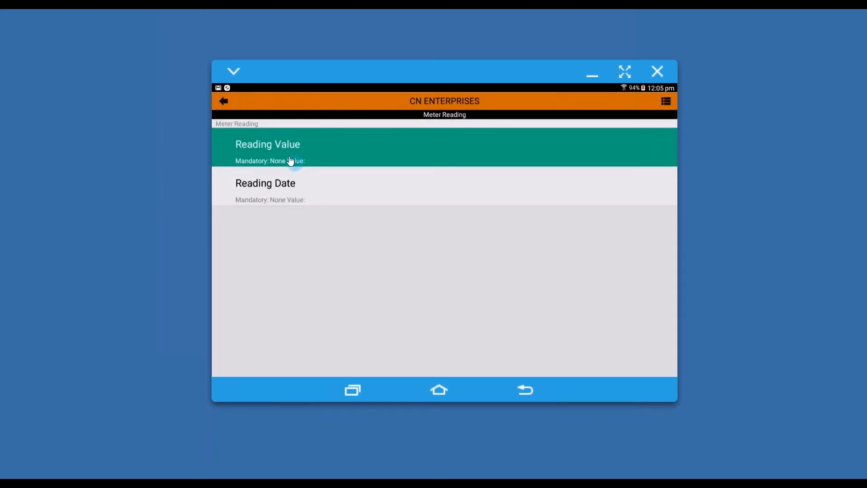
click(288, 149)
click(286, 140)
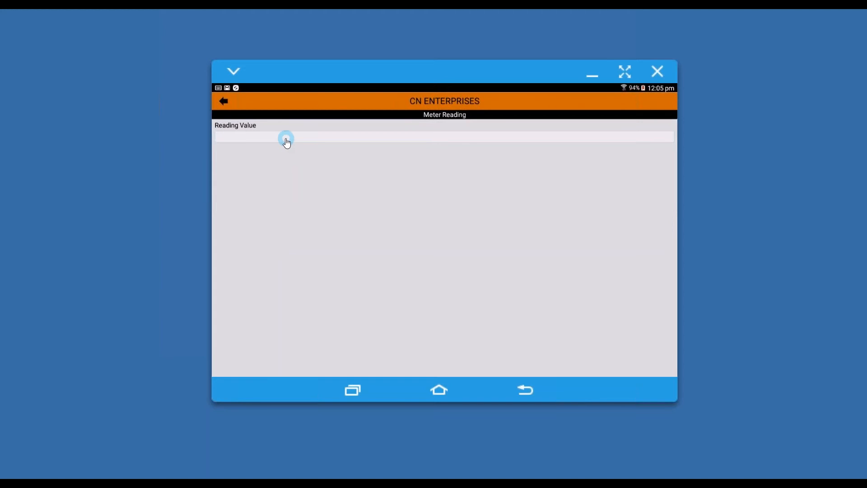
text(150)
click(224, 103)
click(291, 189)
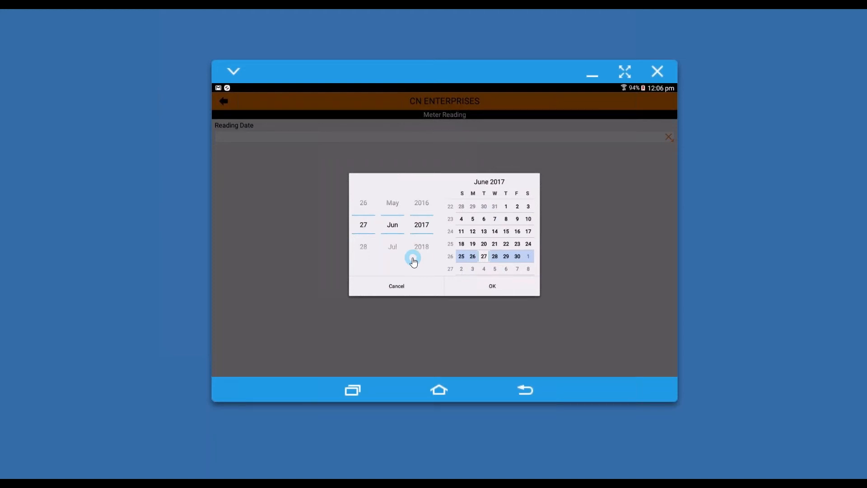
click(493, 286)
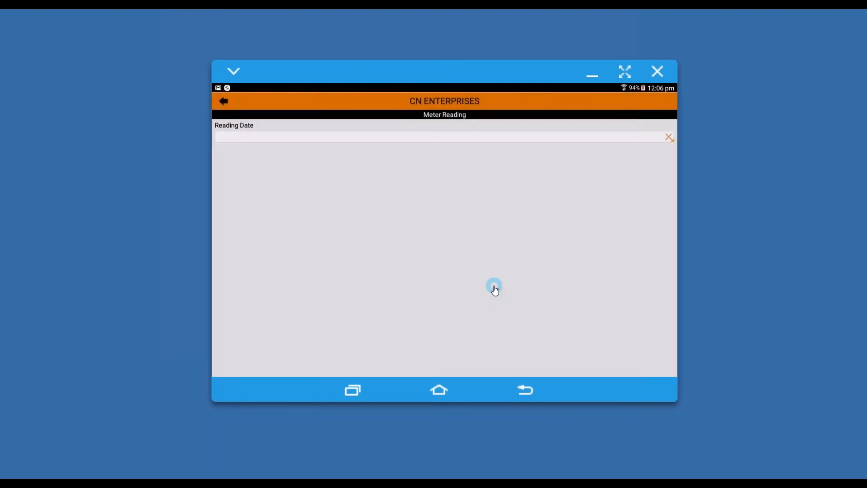
click(223, 102)
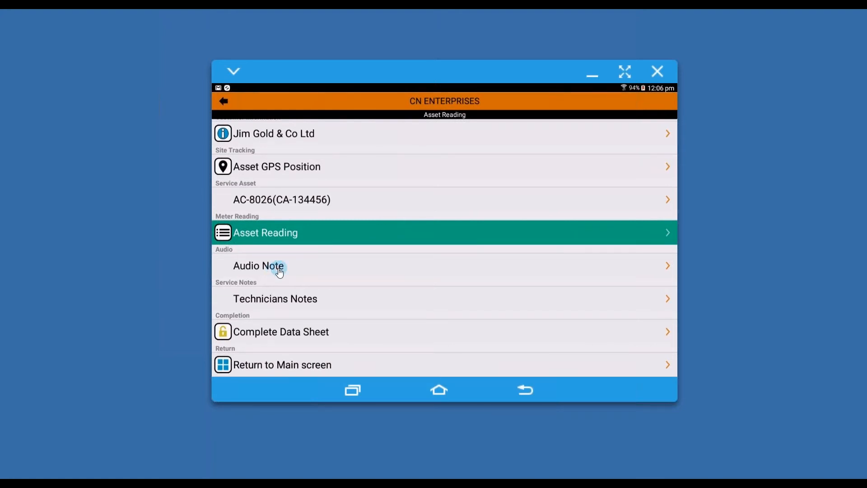
Add the technician's note "Check the Gas on next service" to the asset reading sheet.
click(296, 300)
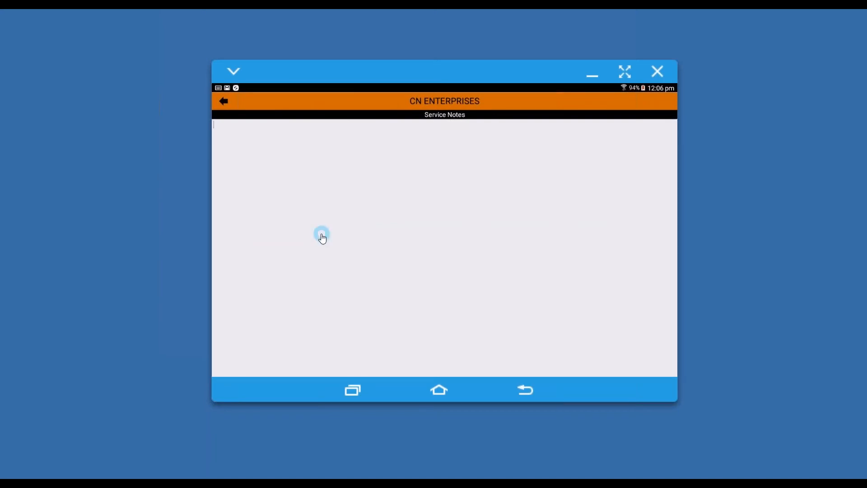
text(Check the Gas on next service)
click(227, 104)
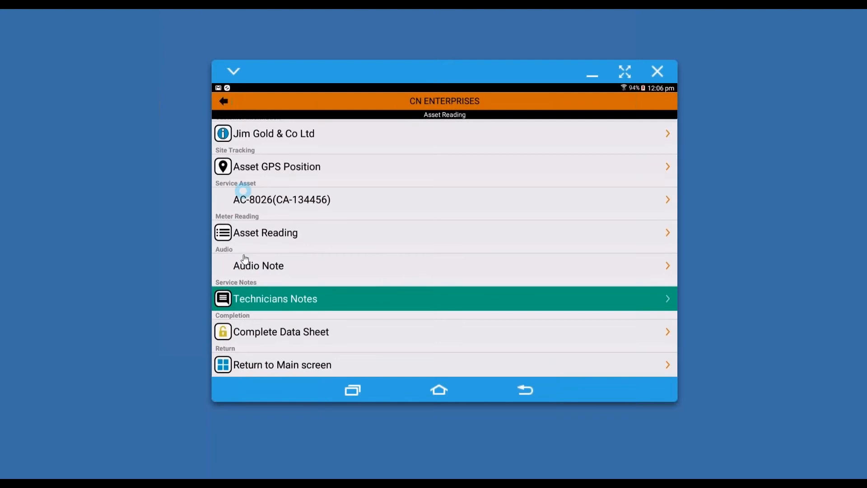
Complete the asset reading data sheet.
click(265, 267)
click(305, 333)
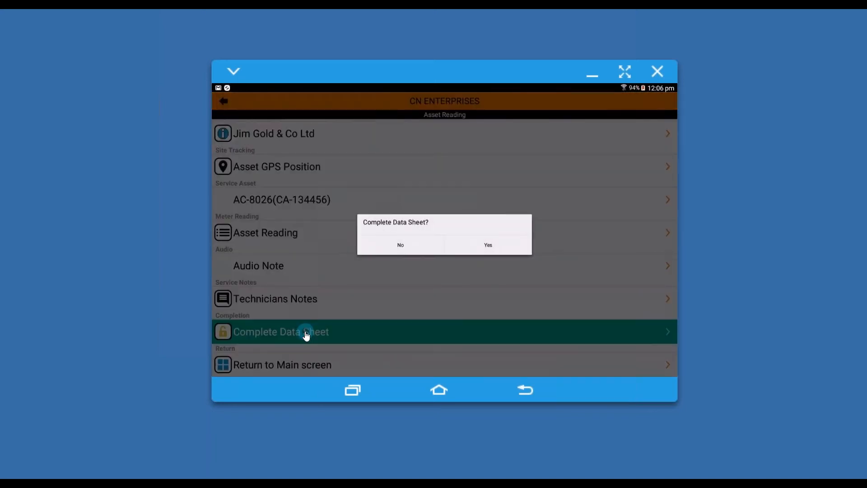
click(487, 249)
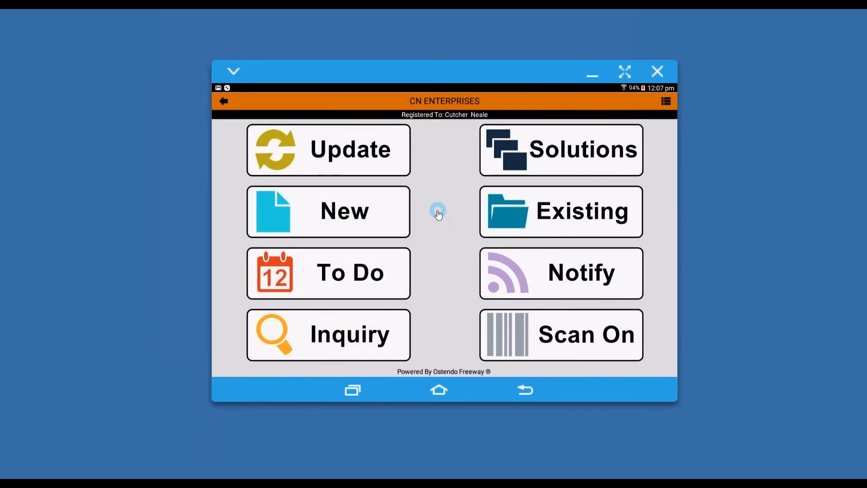
Switch to the Ostendo desktop program and check the customer asset readings of AC-8026(CA-134456).
click(168, 484)
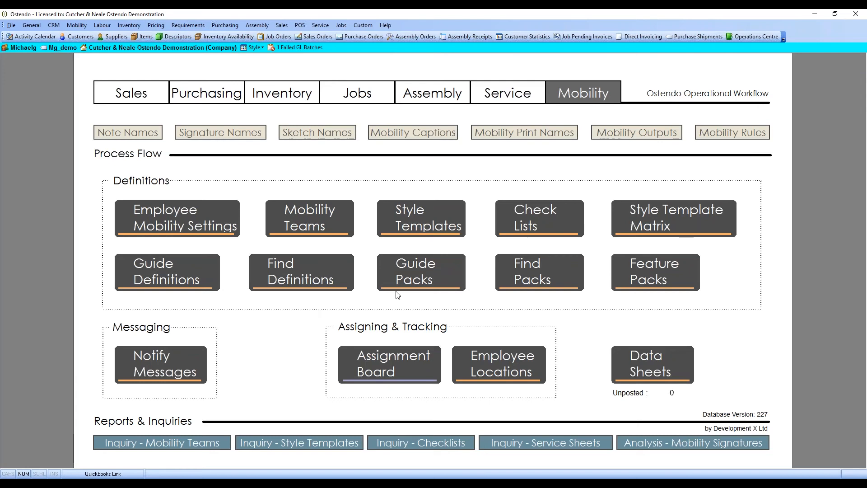
click(504, 95)
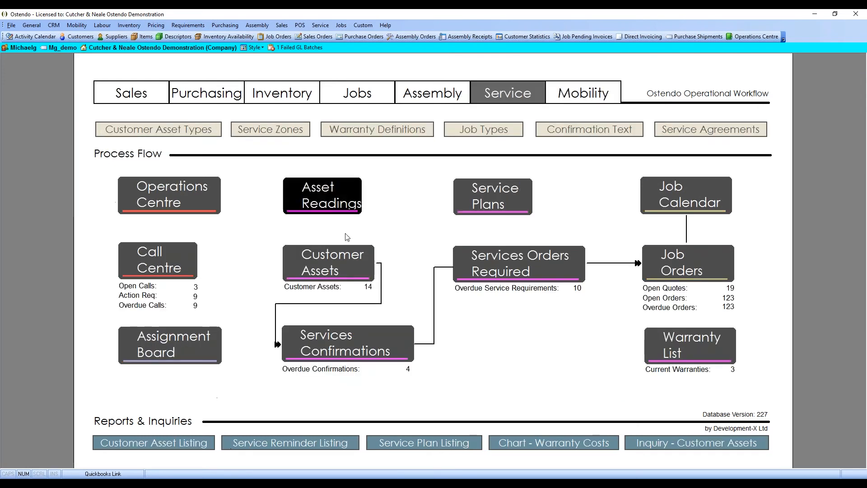
click(333, 271)
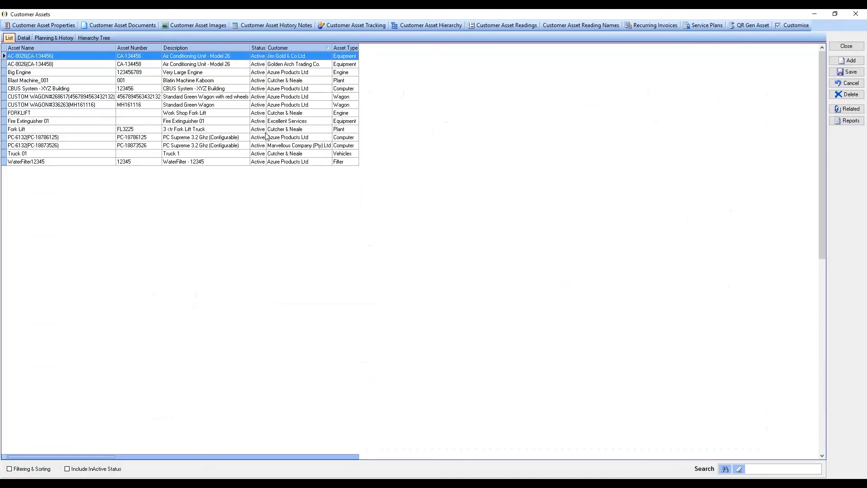
double_click(100, 60)
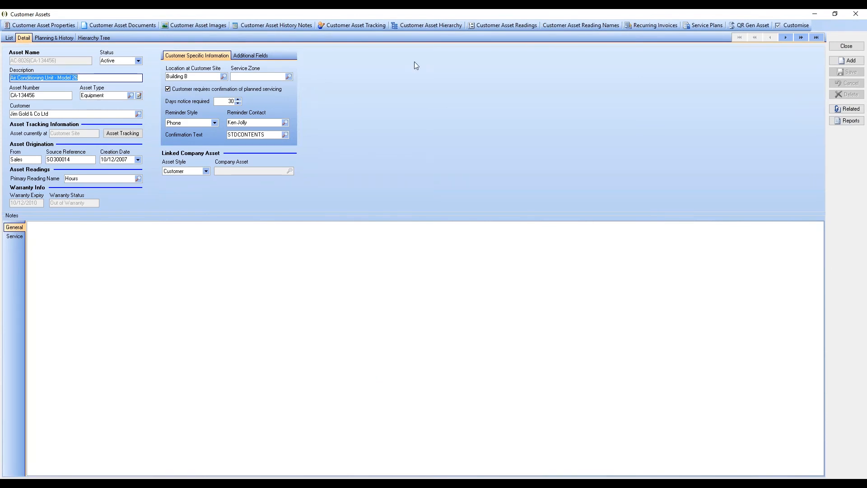
click(493, 25)
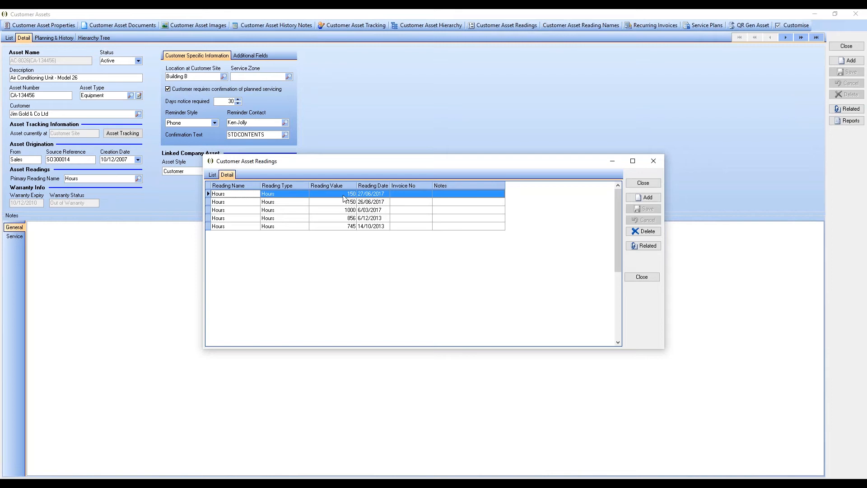
click(642, 184)
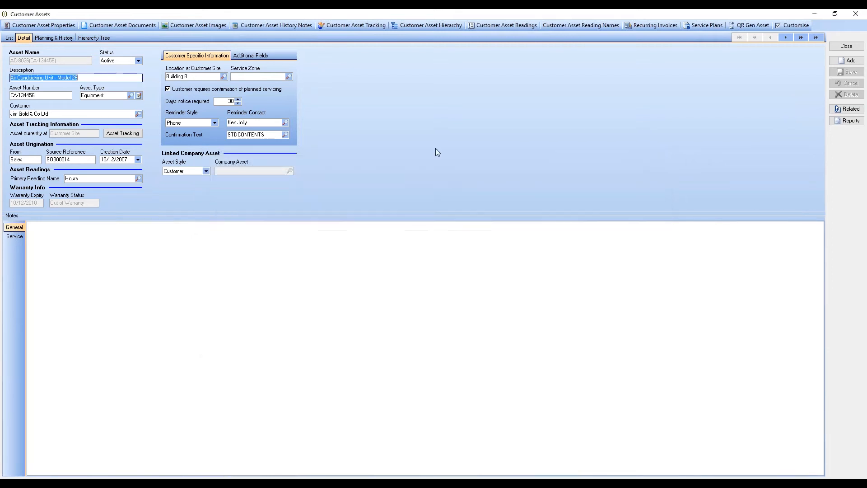
Review the asset's recurring and predictive servicing setup and its planned servicing, and close the asset record.
click(54, 38)
click(107, 162)
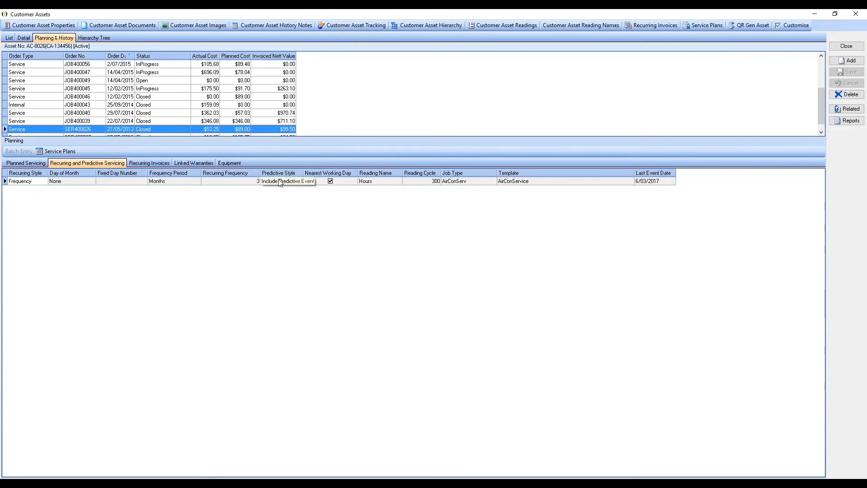
click(28, 163)
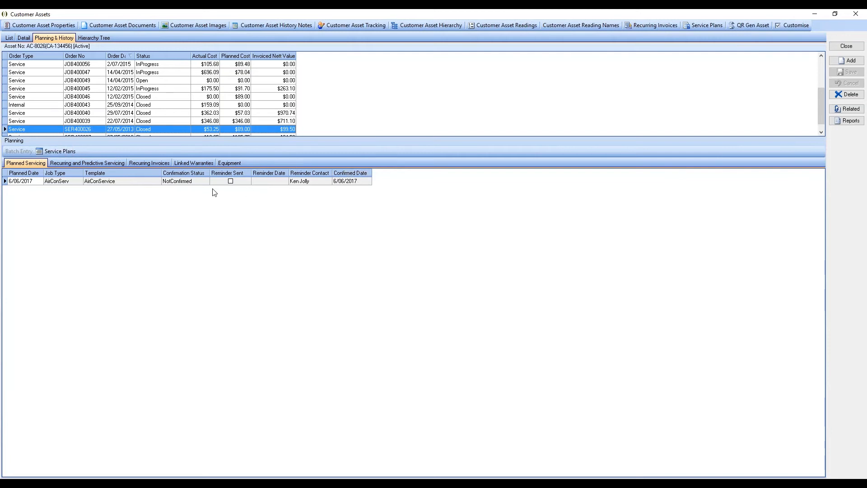
click(72, 163)
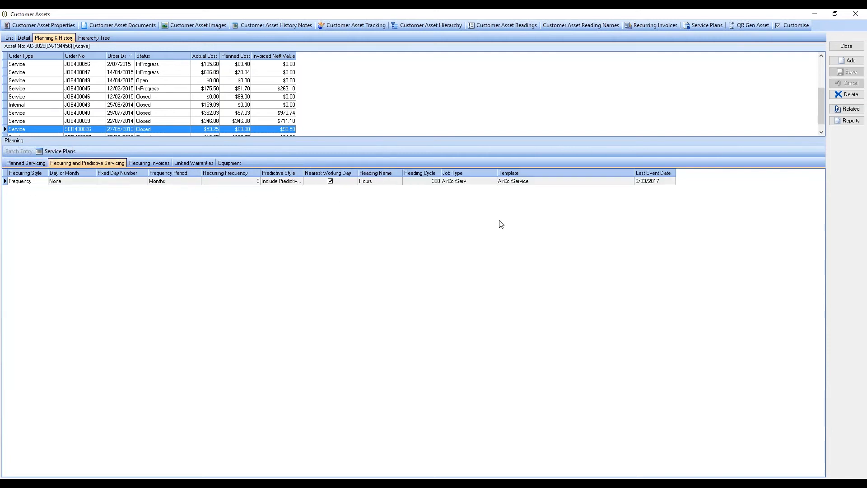
click(25, 163)
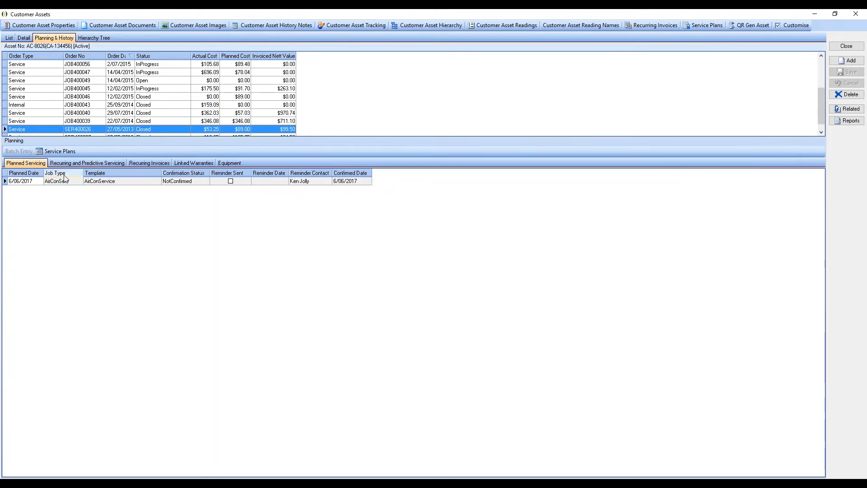
click(837, 46)
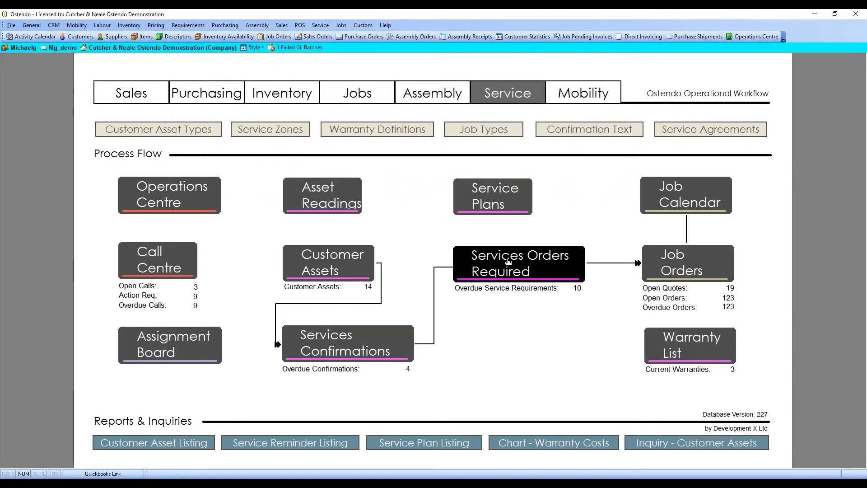
Generate a job order for the required service of AC-8026(CA-134456) dated 6/06/2017.
click(508, 261)
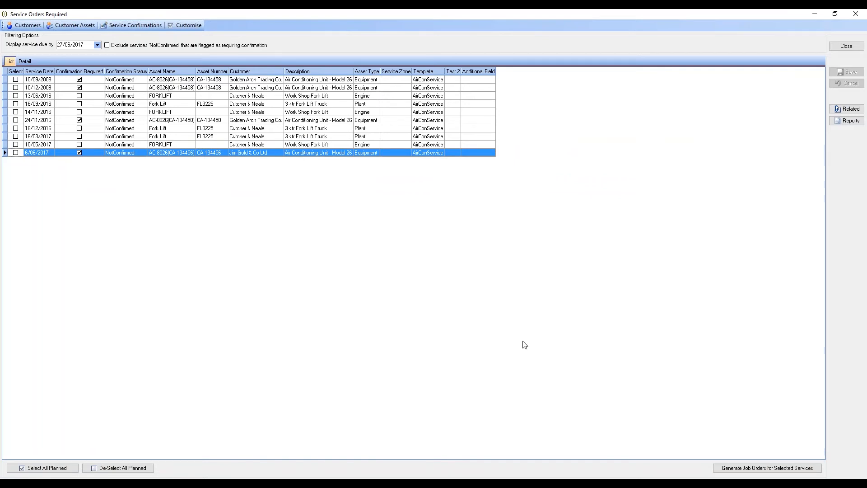
click(15, 152)
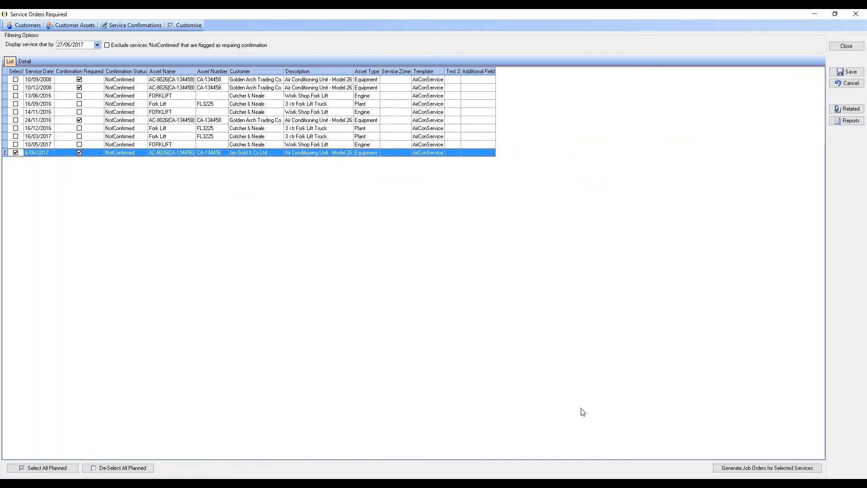
click(746, 469)
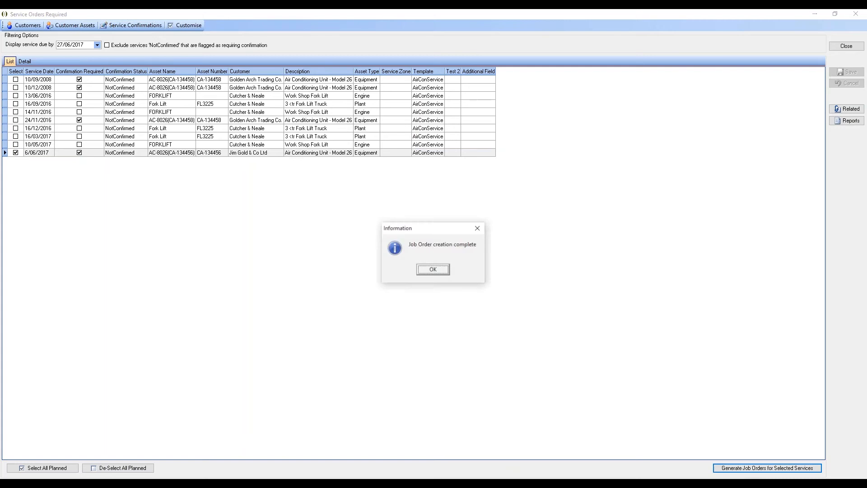
click(432, 270)
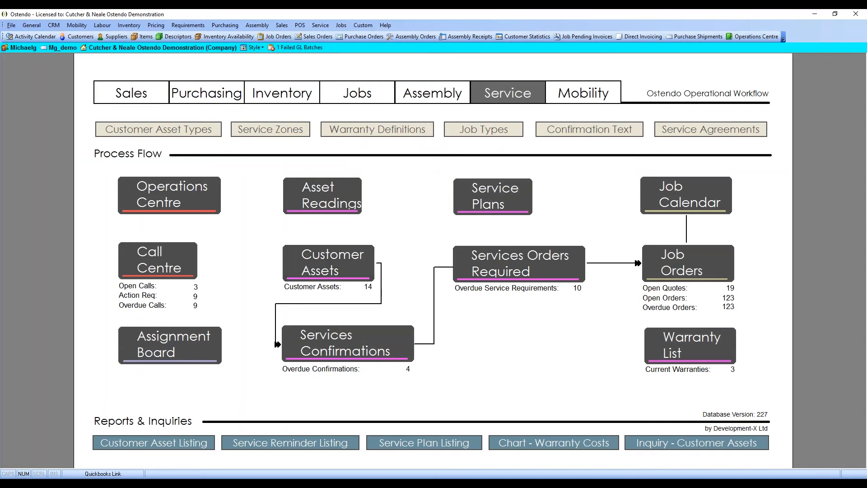
Check the newly generated AirConServ job in the list of job orders and close the list.
click(353, 97)
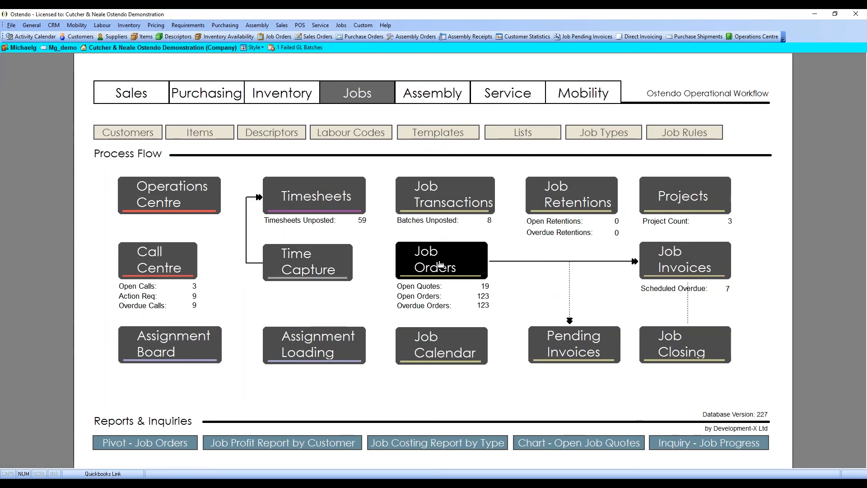
click(440, 264)
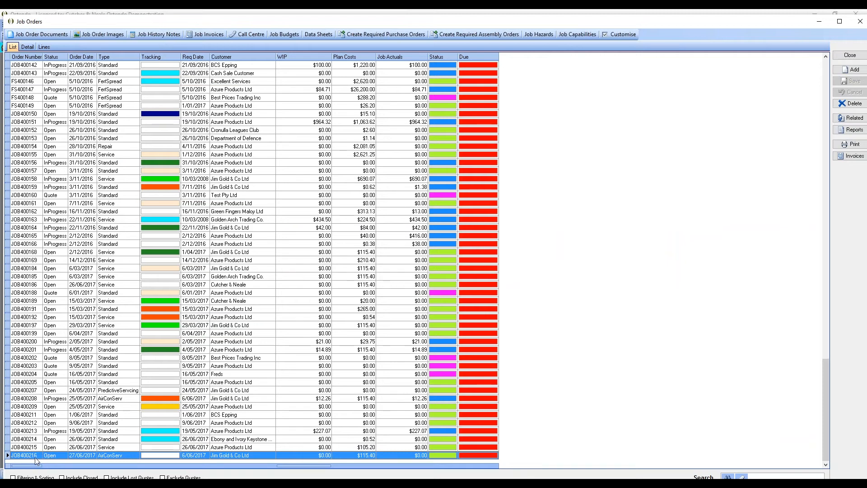
click(850, 54)
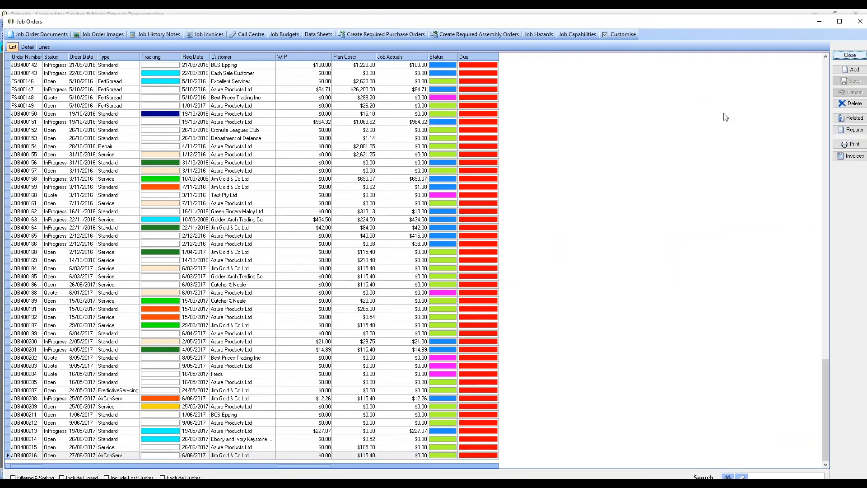
Open the Assignment Board and assign the unassigned AirConService job to the second resource at 12:30pm on 27 June 2017.
click(169, 352)
key(Return)
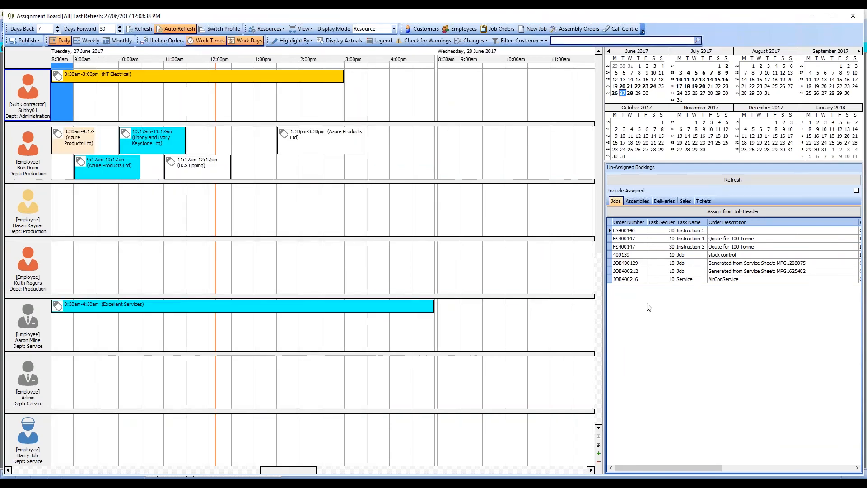
click(637, 280)
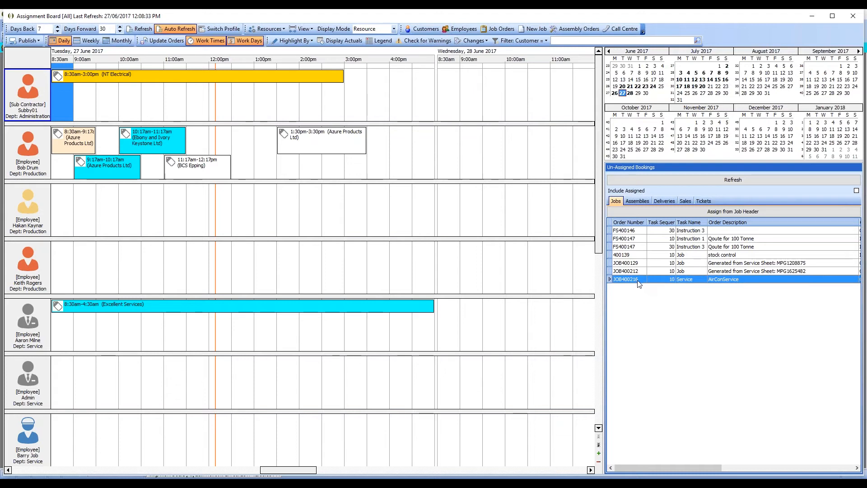
drag(639, 282, 243, 145)
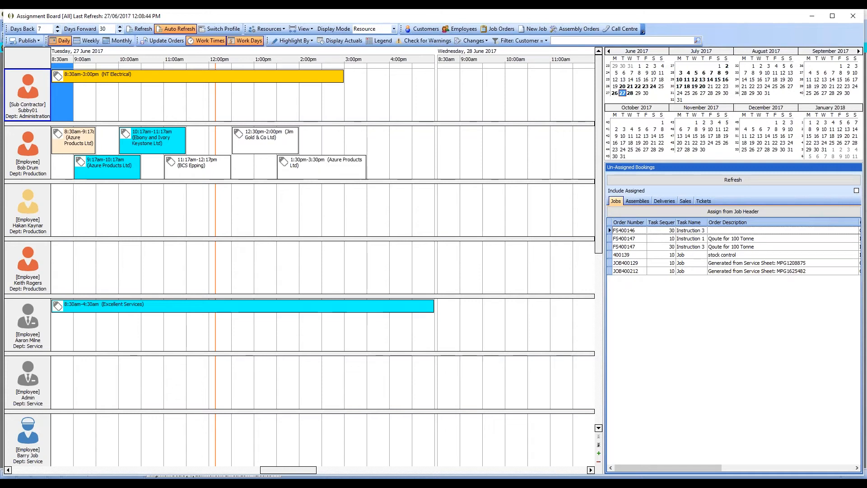
Open the 12:30pm-2:00pm assignment, schedule the following assignments after it, and close the assignment.
click(266, 138)
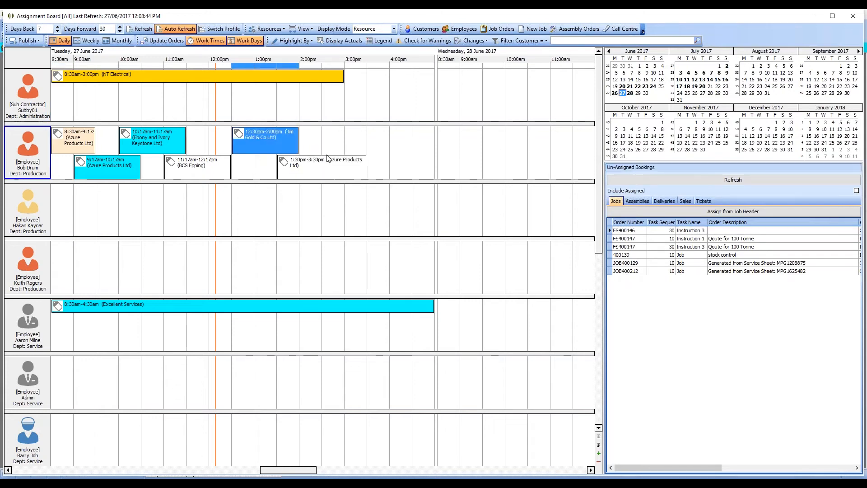
right_click(262, 139)
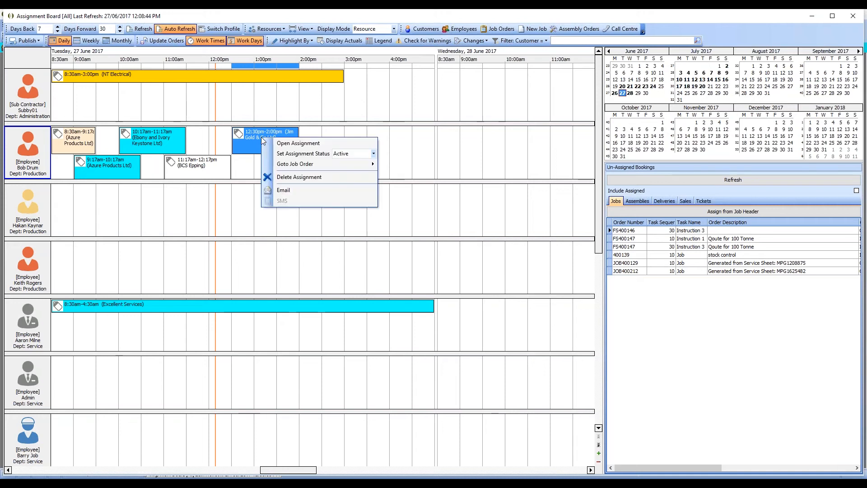
click(298, 145)
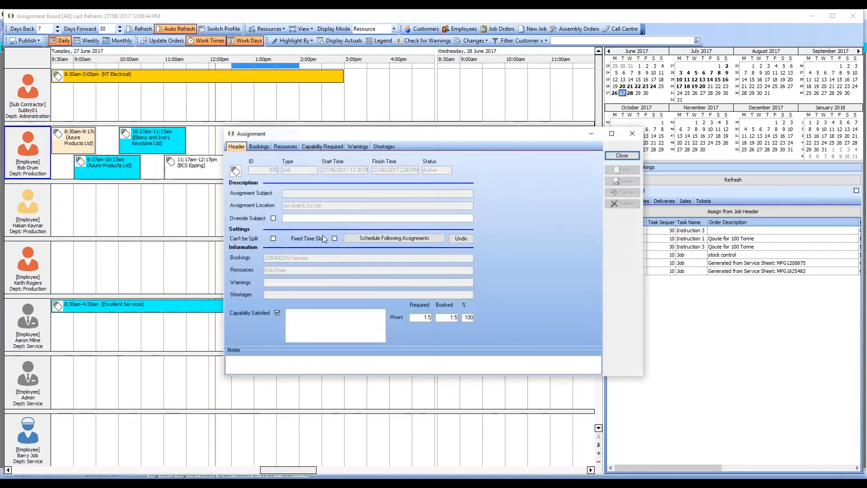
click(623, 156)
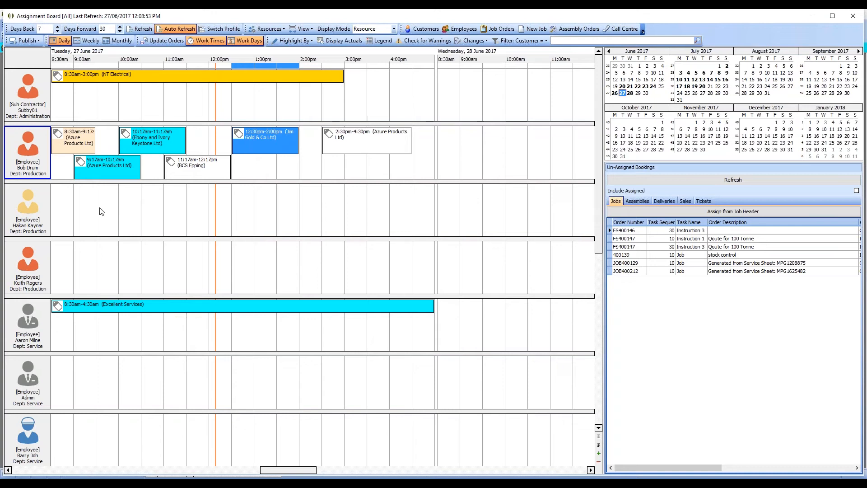
Highlight the board's assignments by shortages from 27/06/2017 12:09:12 PM, and restore the tracking code highlighting.
click(292, 40)
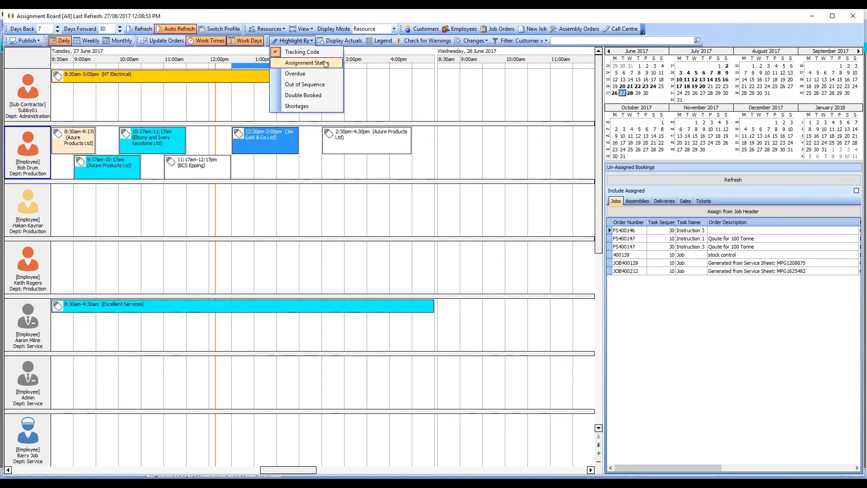
click(297, 106)
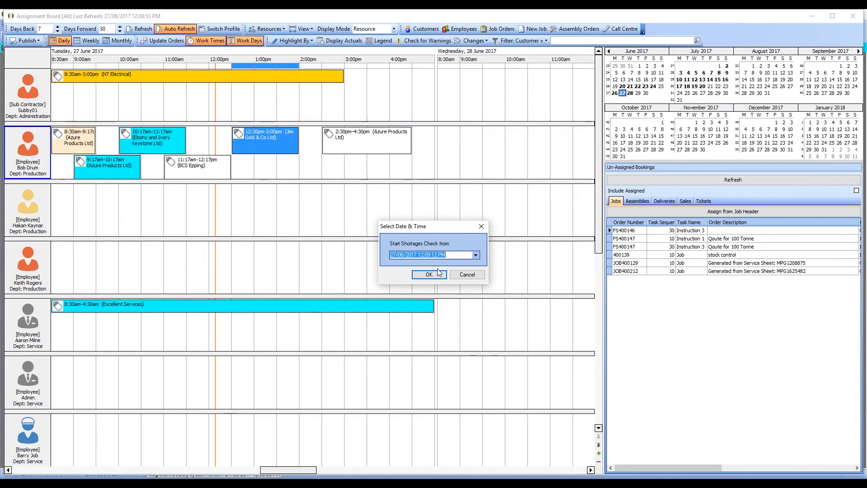
click(438, 273)
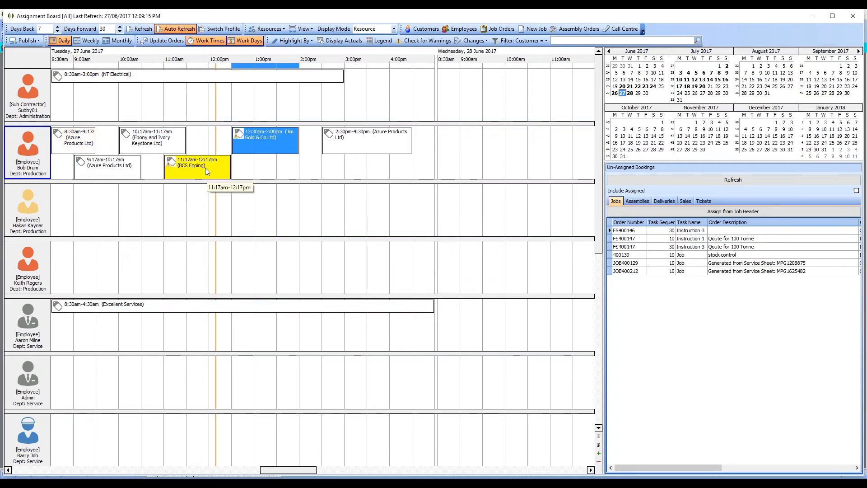
click(301, 40)
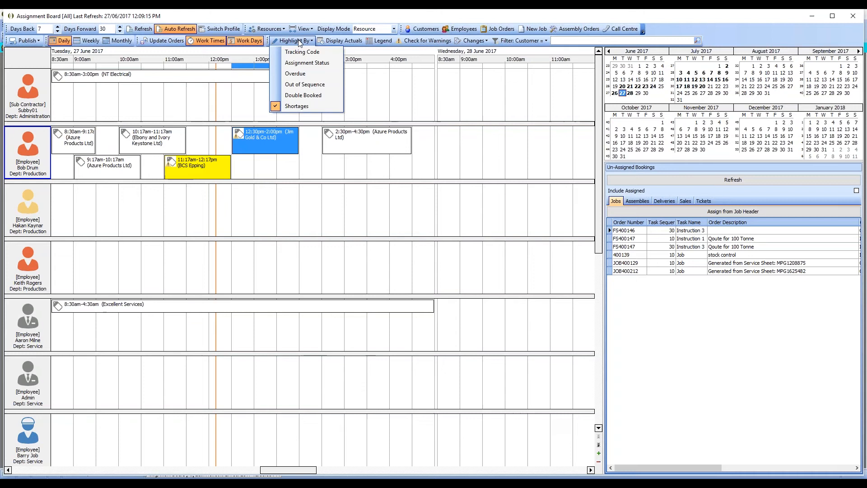
click(299, 65)
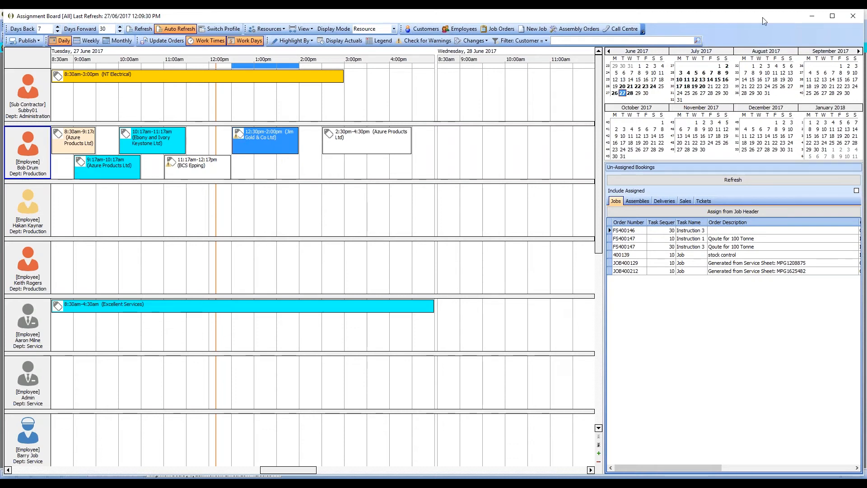
Switch to the Ostendo Freeway mobile app and open the job list for creating a new job sheet.
mouse_move(209, 476)
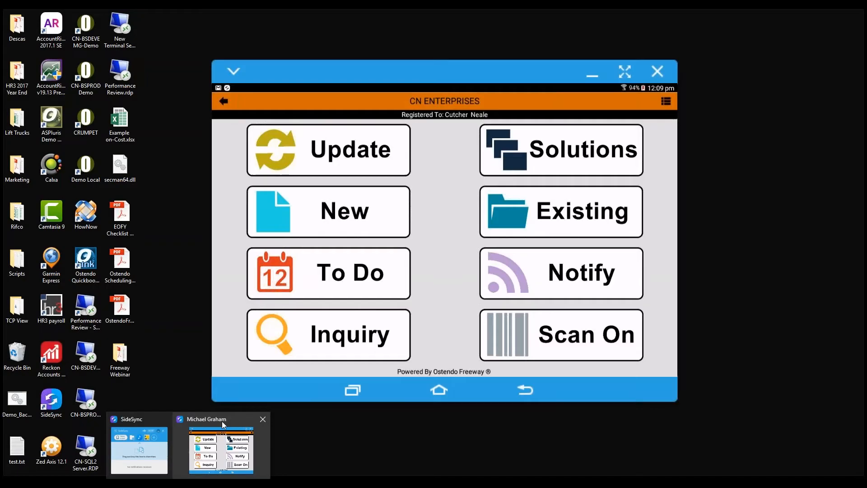
click(221, 421)
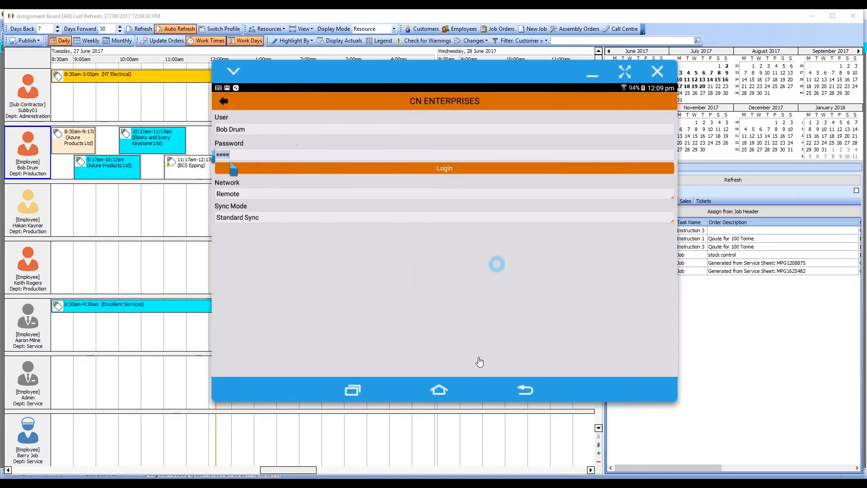
click(525, 391)
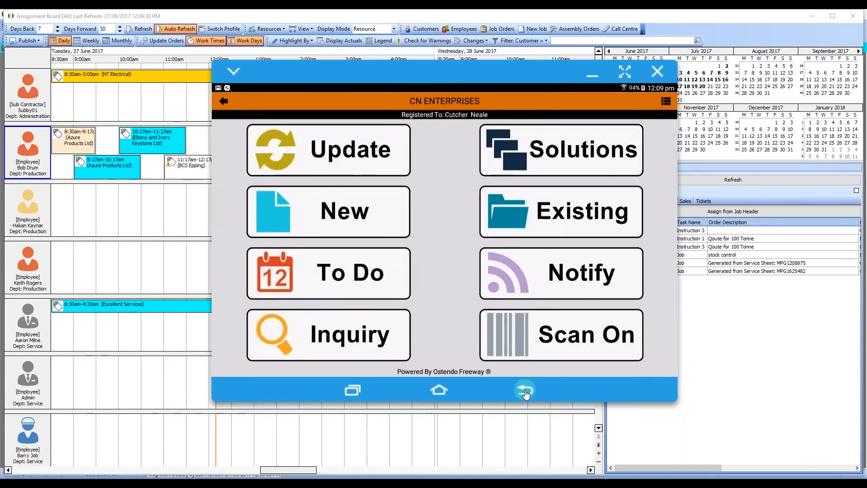
click(354, 212)
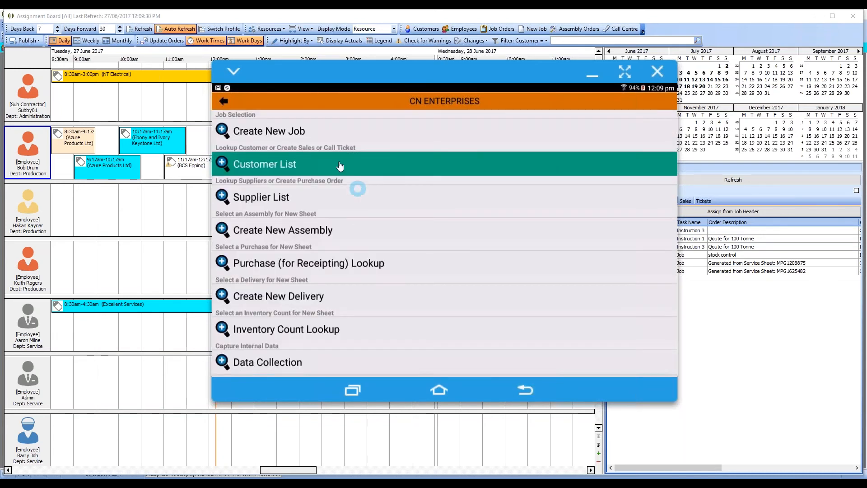
click(286, 132)
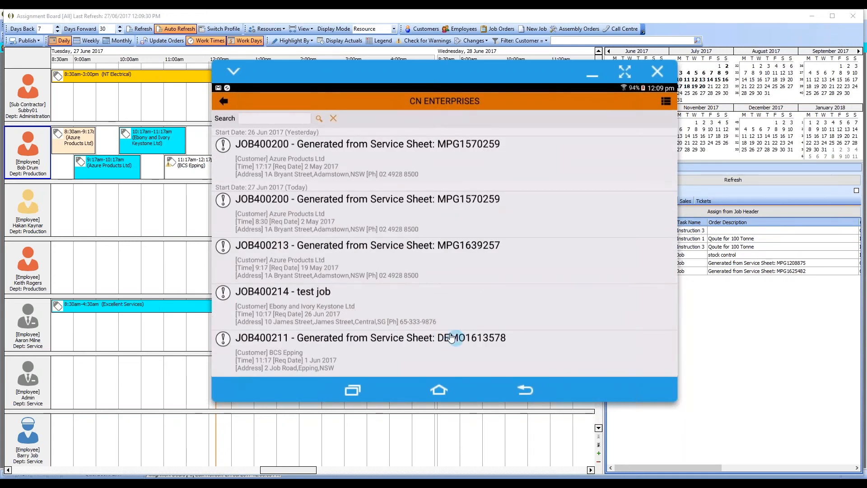
Generate a Service Sheet for the AirConService job scheduled at 12:30.
drag(452, 337, 426, 207)
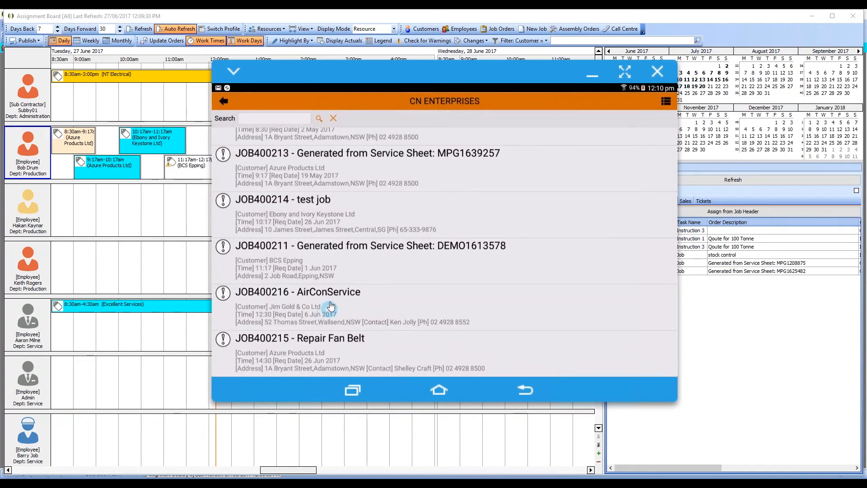
click(305, 314)
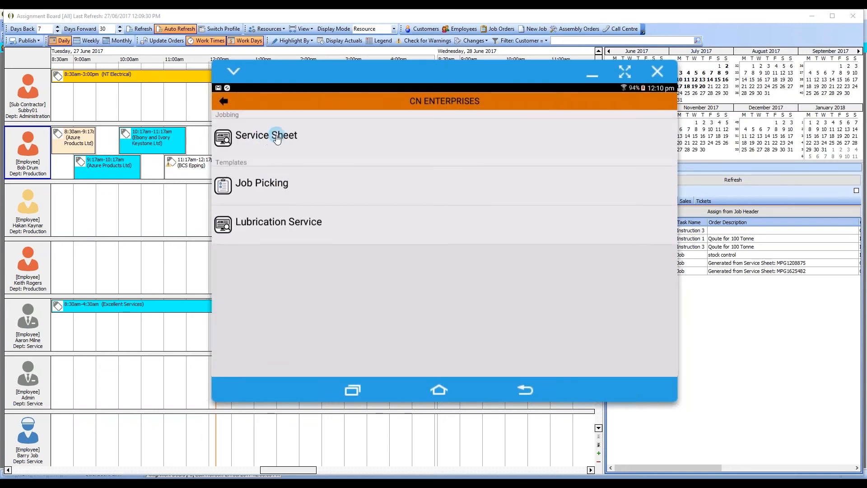
click(277, 137)
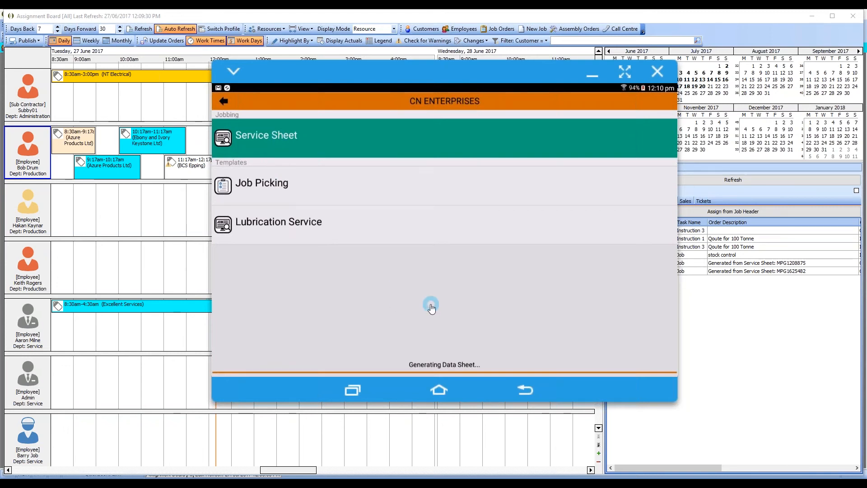
scroll(432, 307, down, 3)
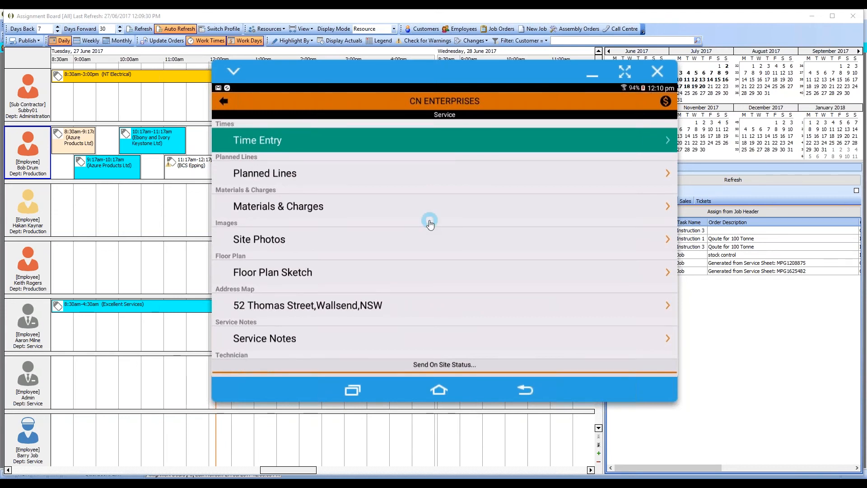
scroll(430, 224, up, 1)
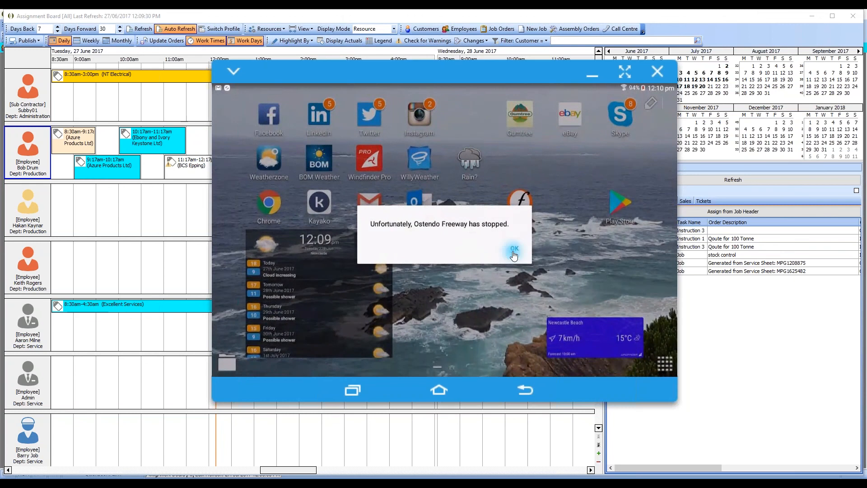
Relaunch the Ostendo Freeway app with CN ENTERPRISES and reopen the existing AirConService service sheet.
click(514, 254)
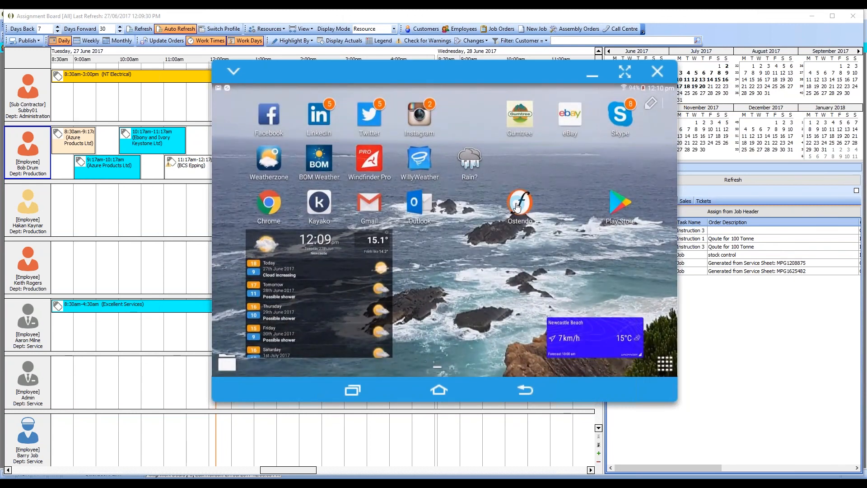
click(517, 207)
drag(476, 70, 458, 98)
click(503, 236)
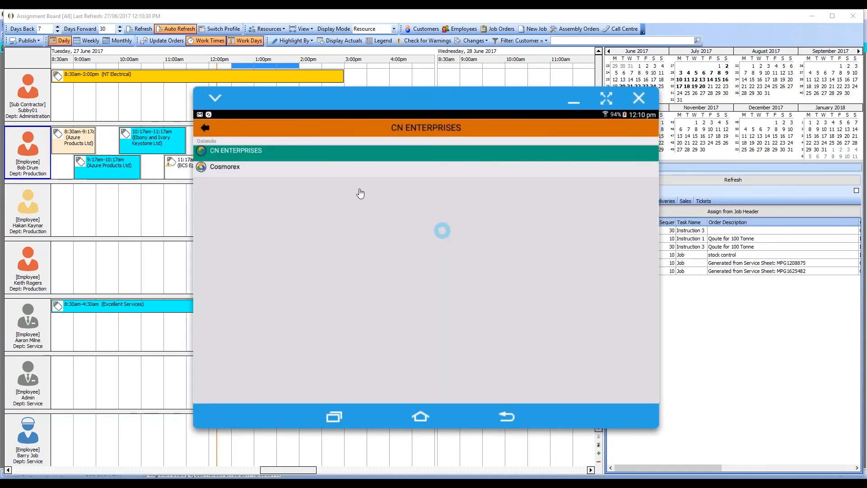
click(338, 160)
click(557, 236)
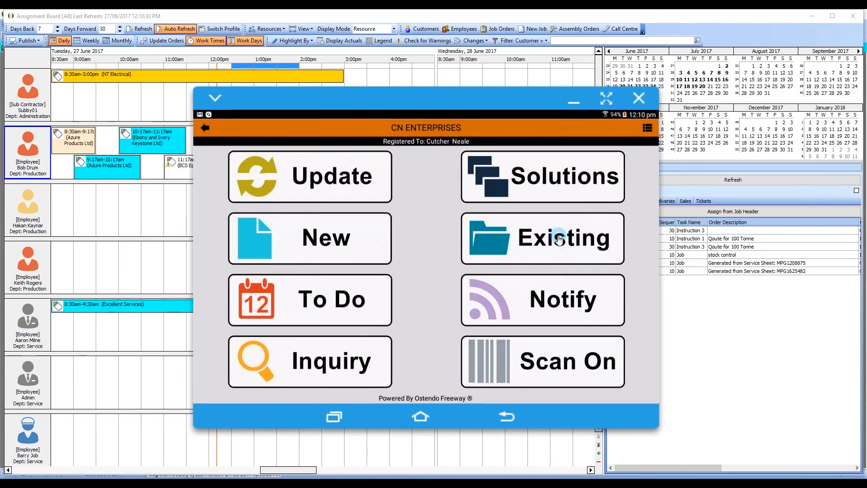
click(336, 167)
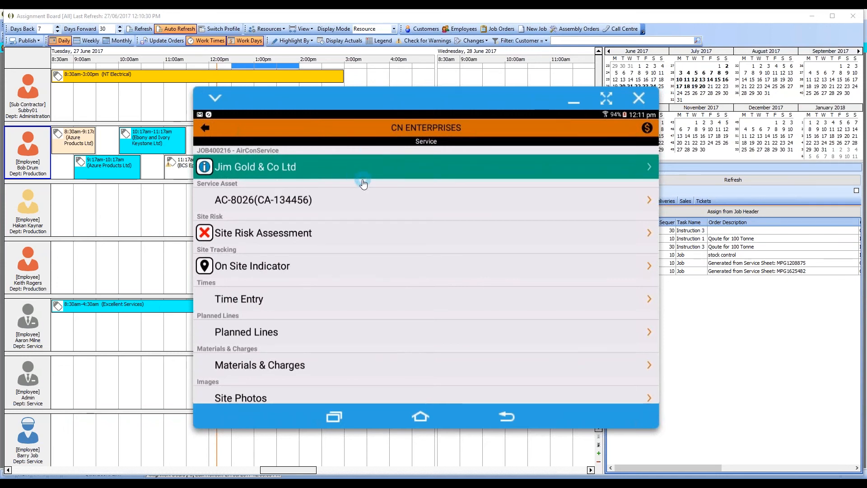
Open the customer details of the service sheet and read the service notes dated 2017-03-06.
click(288, 170)
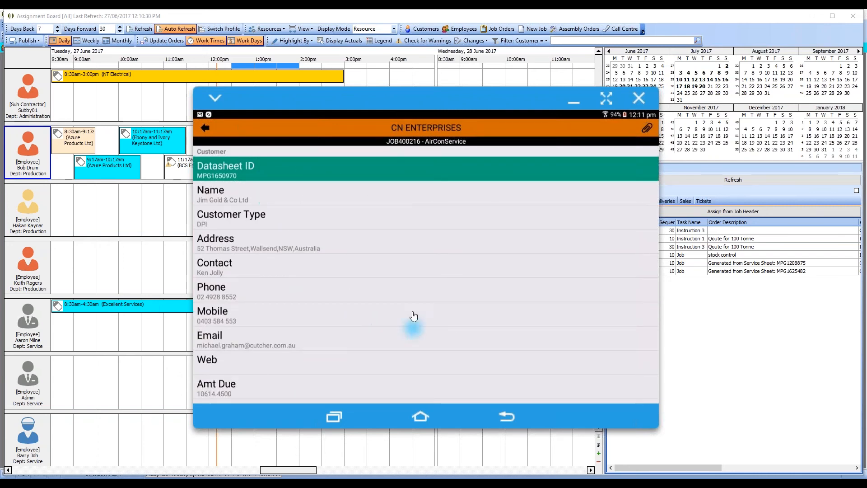
drag(414, 316, 413, 234)
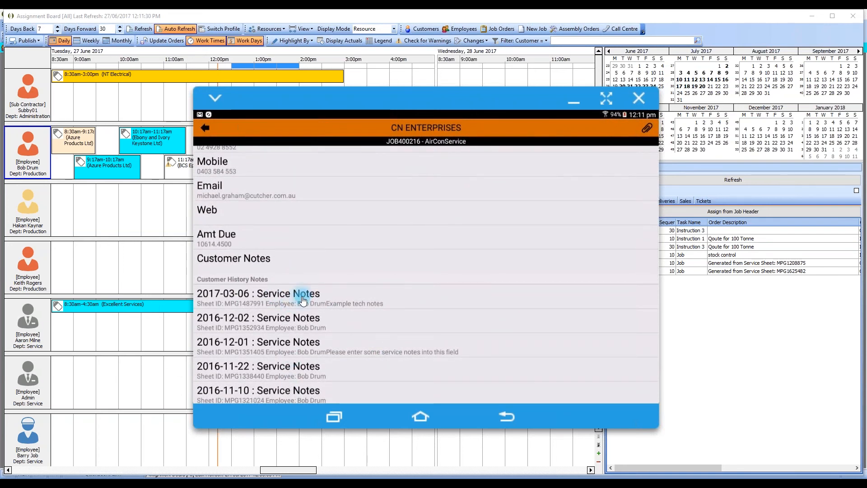
click(302, 300)
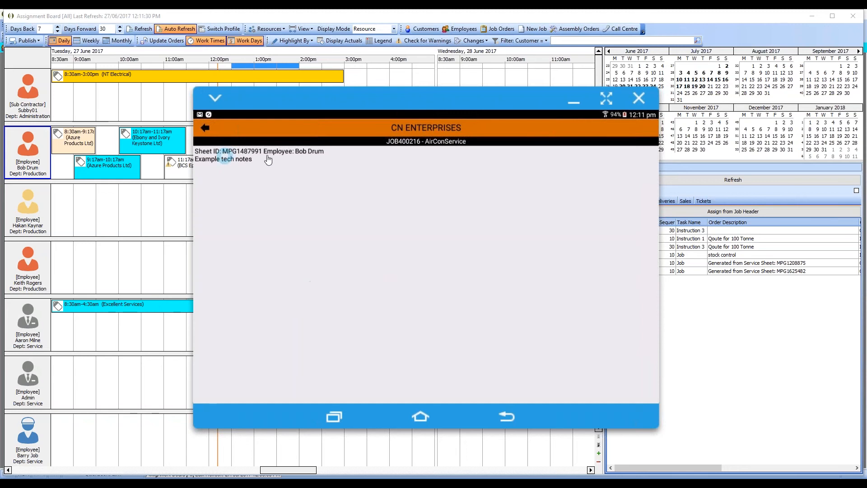
click(205, 128)
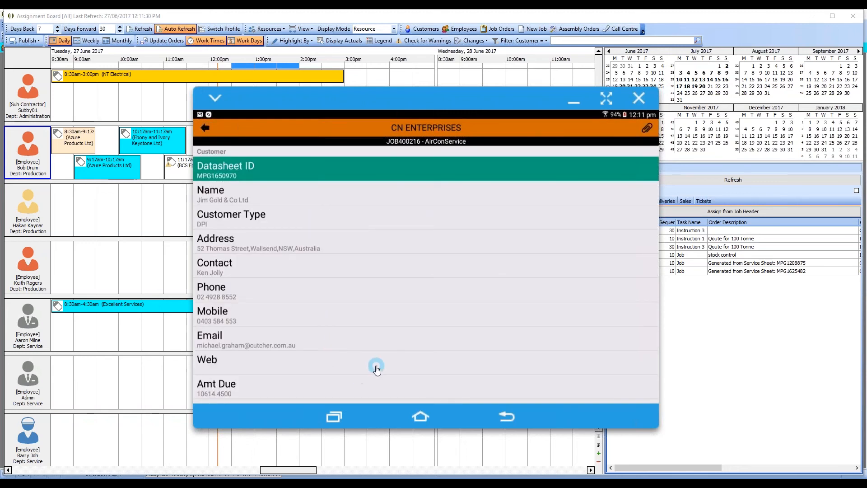
Review the service sheet's customer history notes and job details, including asset, scheduled times and job notes.
drag(376, 367, 364, 219)
drag(399, 334, 393, 219)
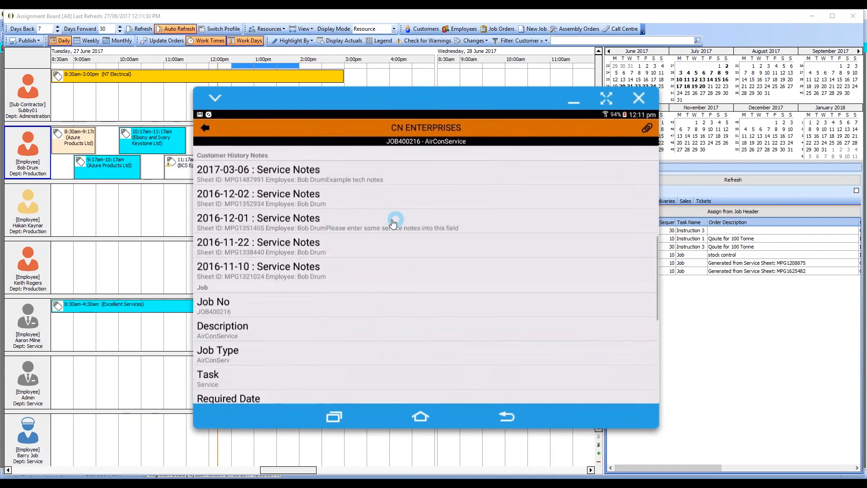
drag(360, 333, 369, 225)
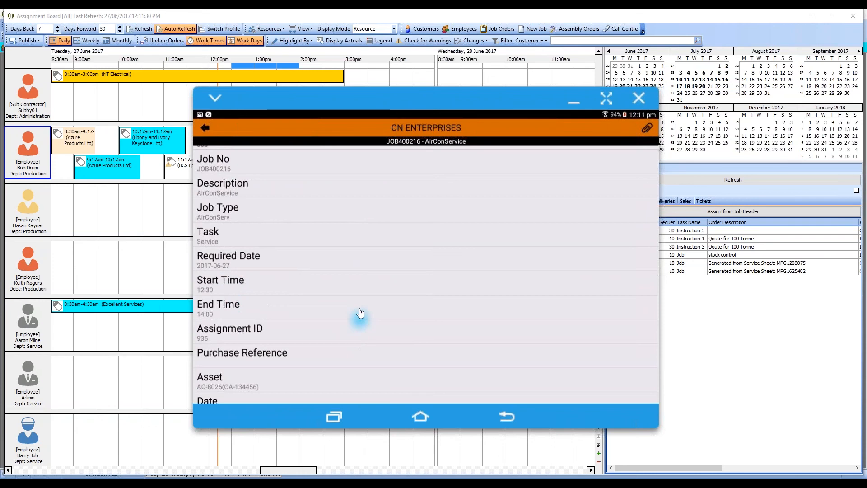
drag(356, 273, 360, 209)
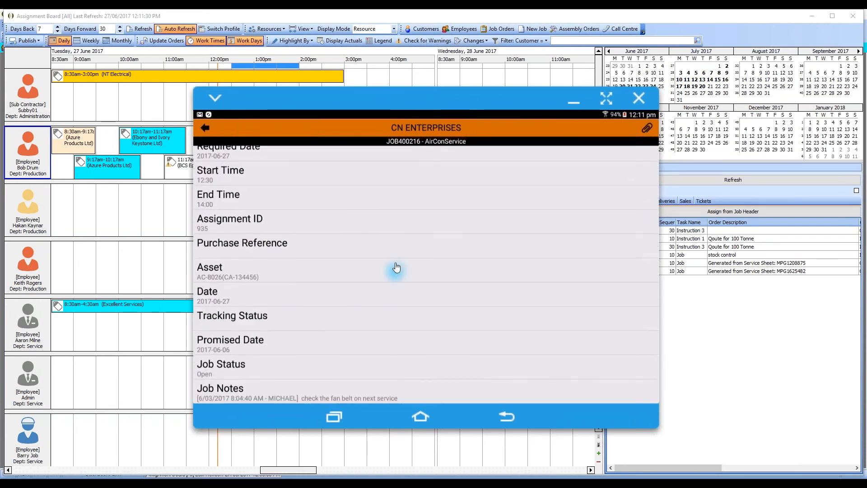
drag(394, 265, 381, 337)
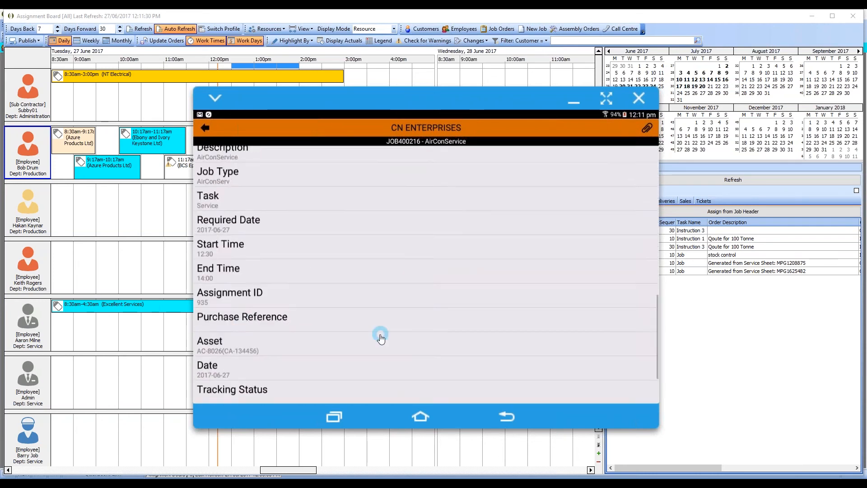
drag(399, 201, 404, 352)
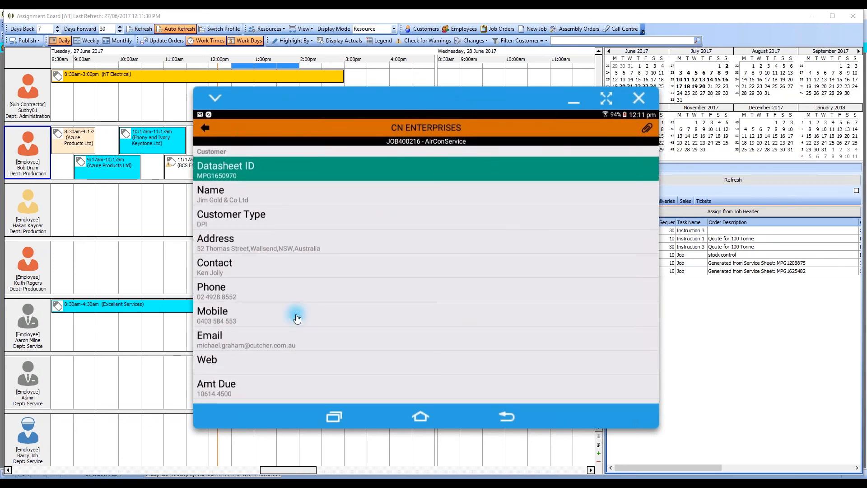
View the call and SMS options for the customer's mobile number, cancel them, and return to the service sheet.
click(297, 318)
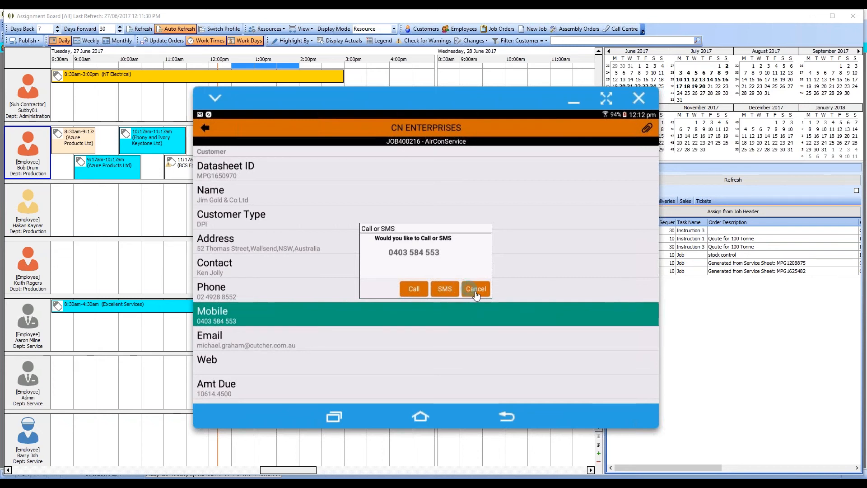
click(475, 292)
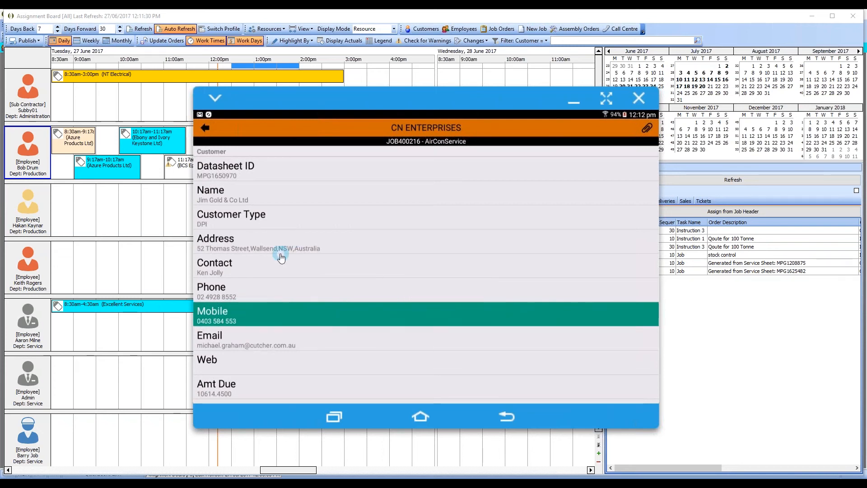
drag(323, 333, 323, 311)
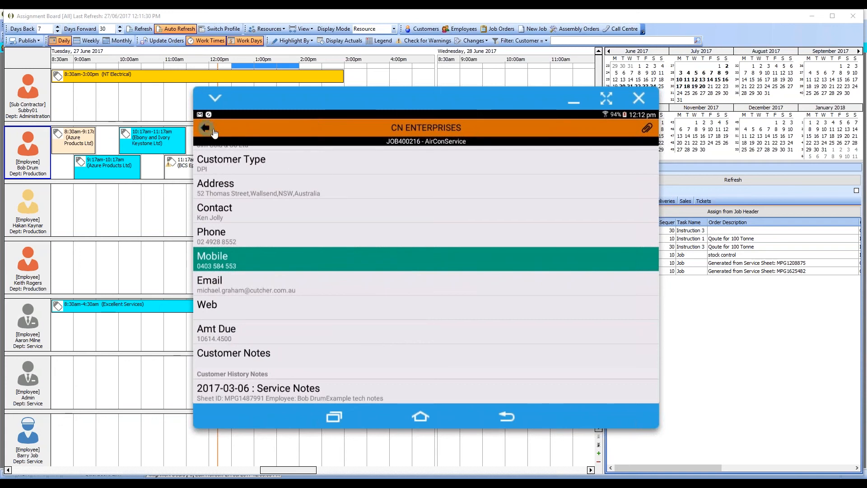
click(207, 128)
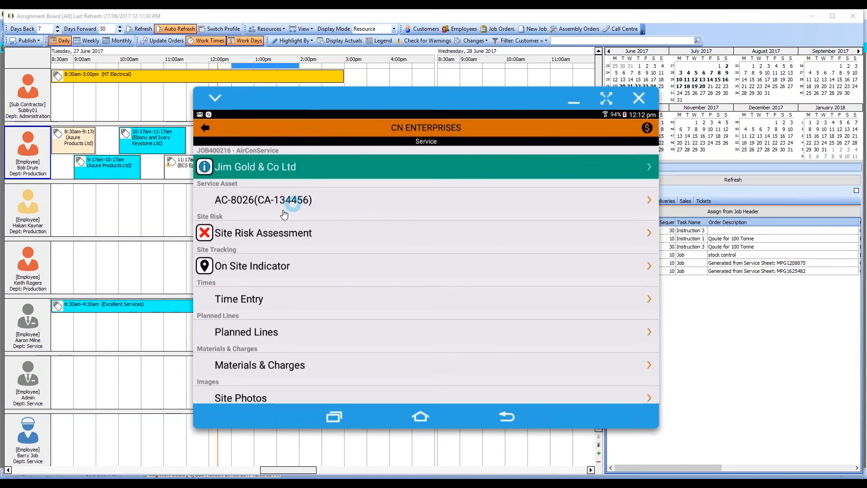
Open the Site Risk Assessment and tick the Temperature hazard and the Eyes PPE item.
click(287, 235)
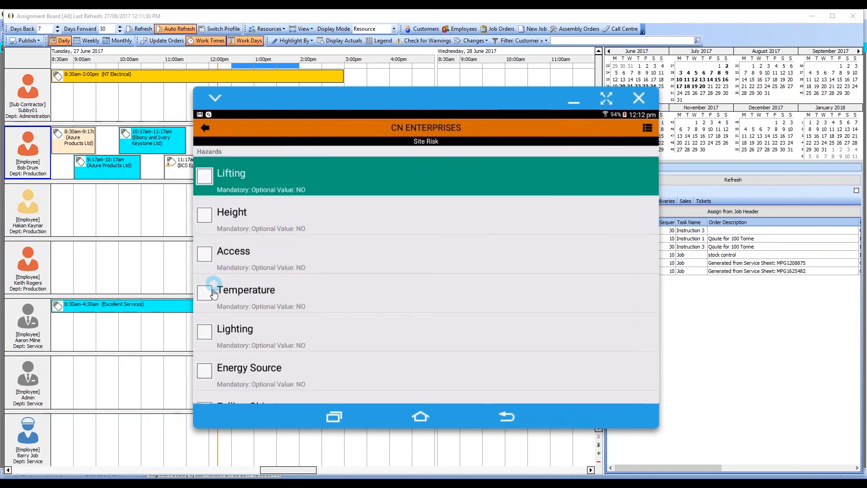
click(294, 300)
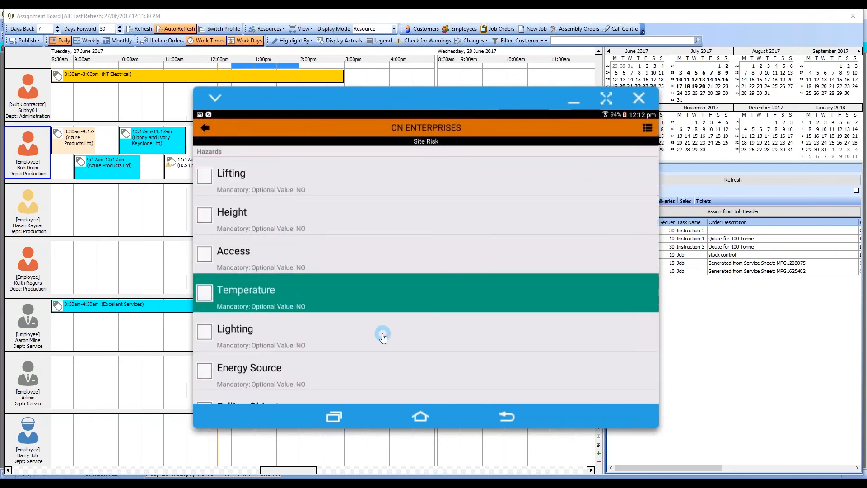
scroll(378, 230, down, 3)
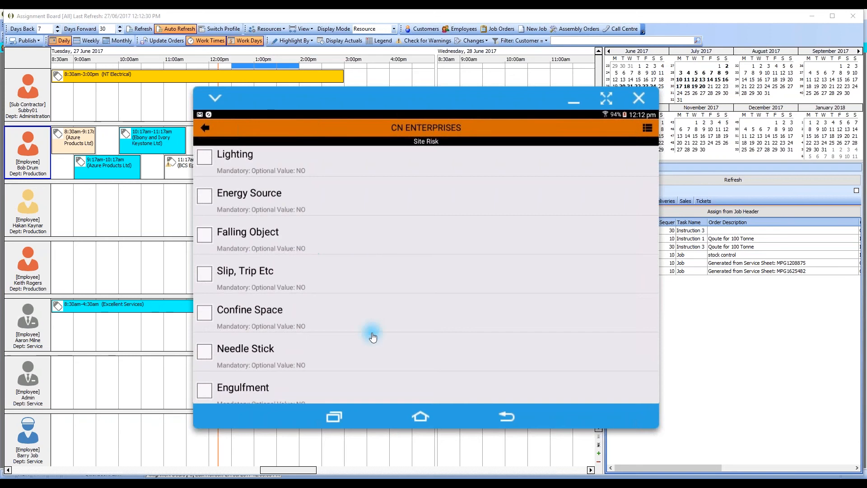
scroll(372, 289, down, 3)
scroll(374, 316, down, 3)
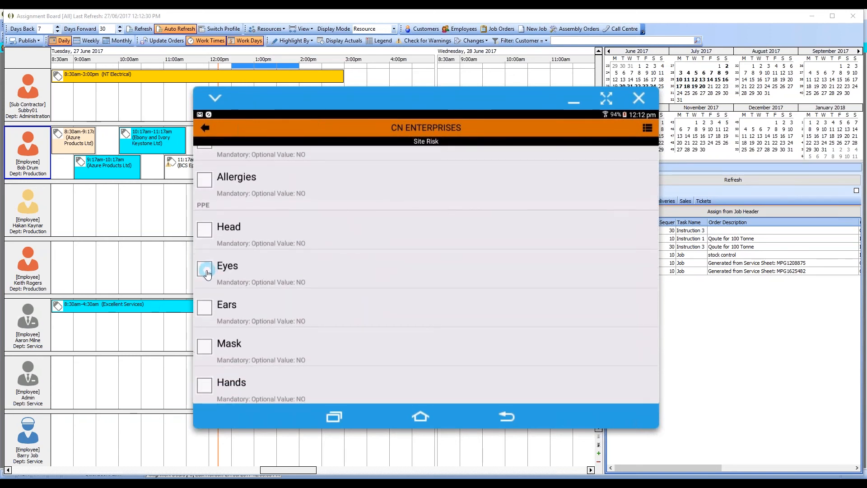
click(208, 274)
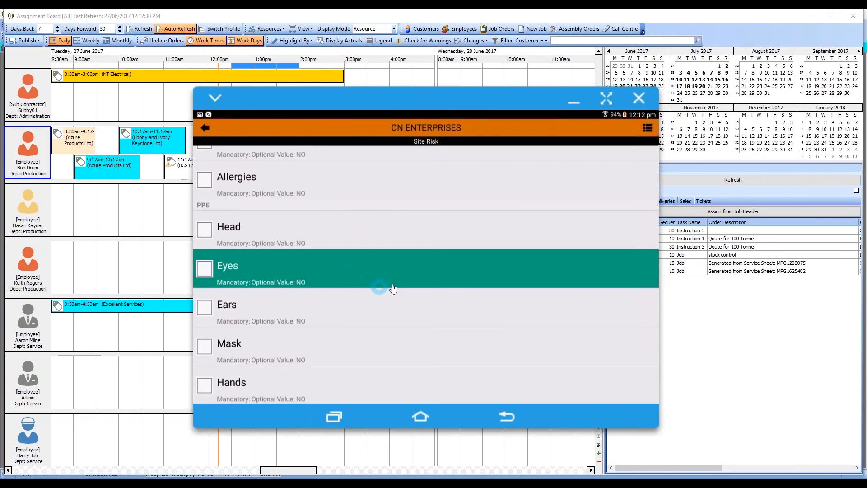
Tick Risk Assessment Completed under Compliance and return to the service sheet.
drag(416, 348, 427, 233)
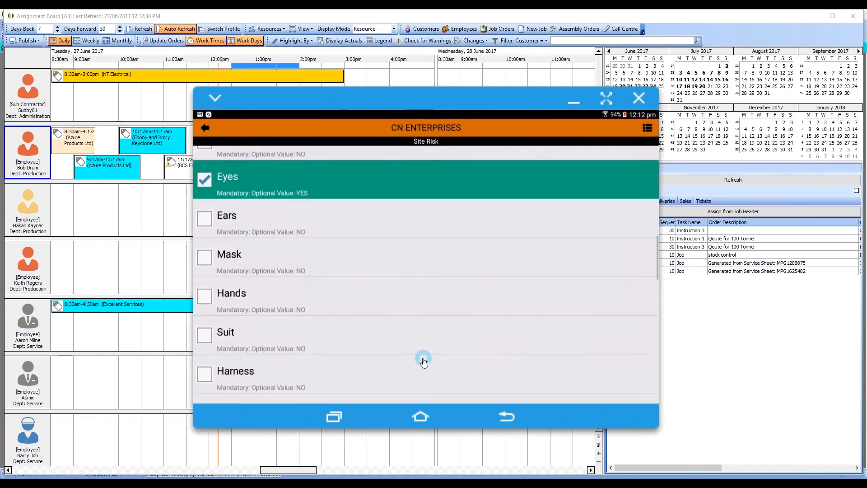
drag(422, 358, 433, 255)
drag(420, 365, 449, 201)
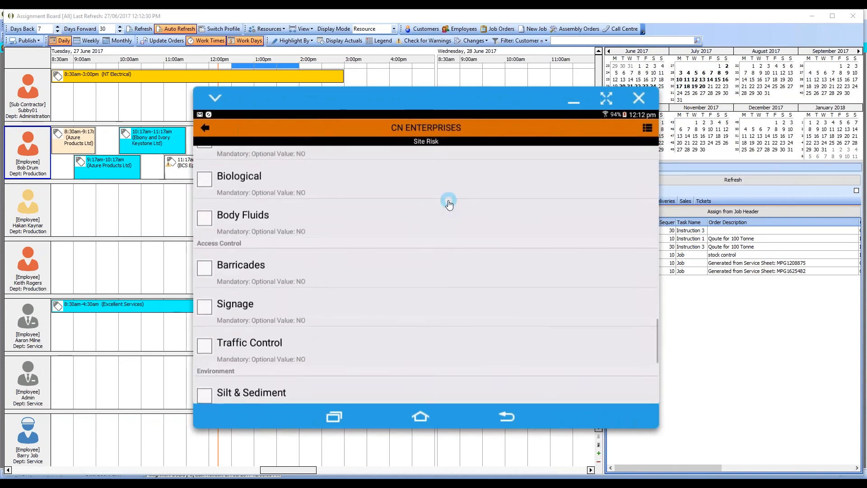
drag(411, 370, 412, 234)
click(215, 384)
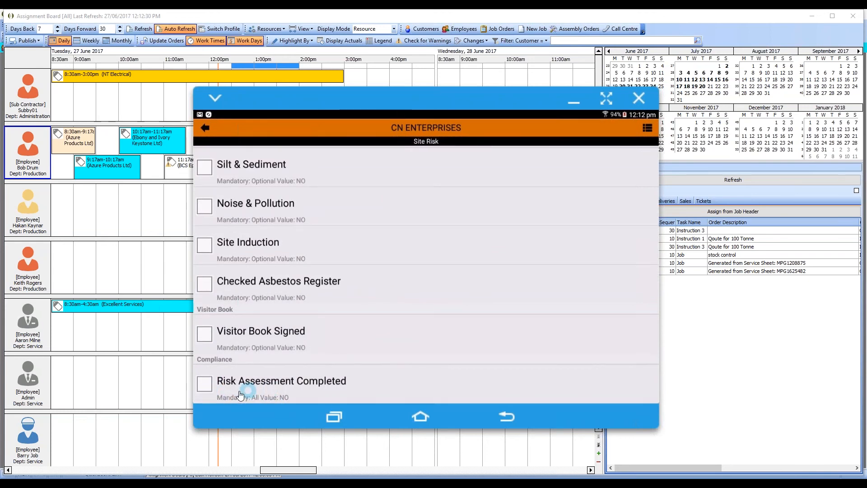
click(207, 386)
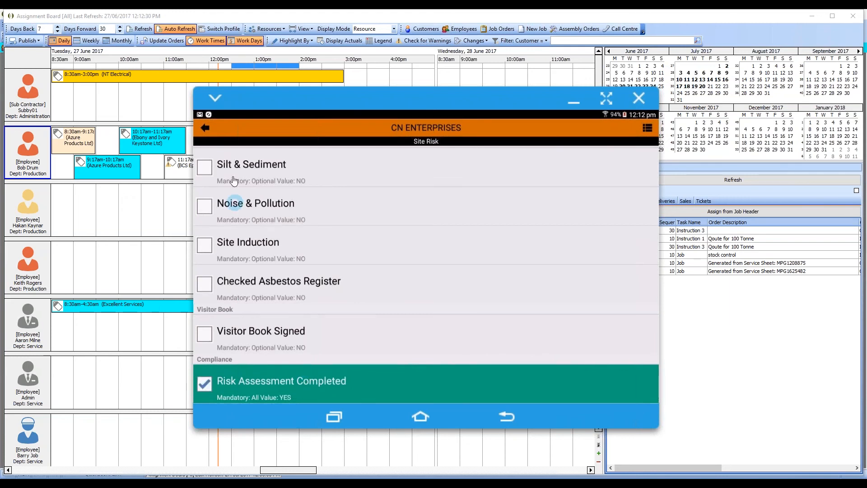
click(204, 129)
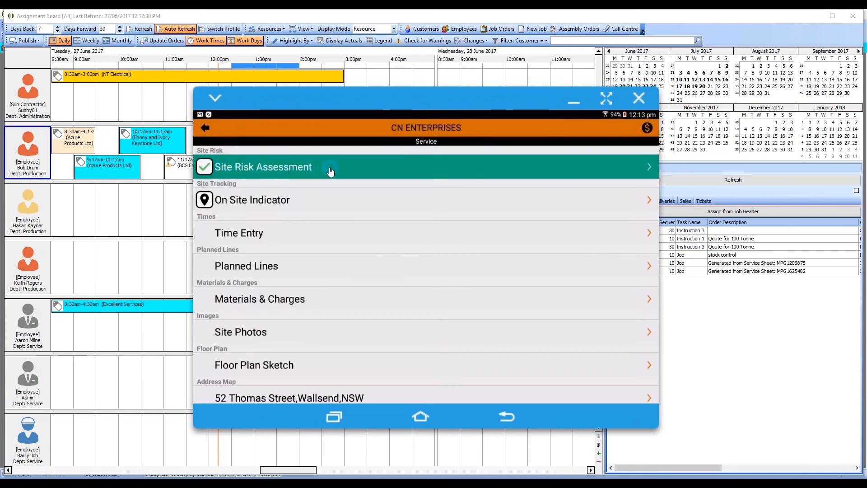
Open the LAB-SERVICE time entry to review its start and end times, and go back to the service sheet.
click(308, 234)
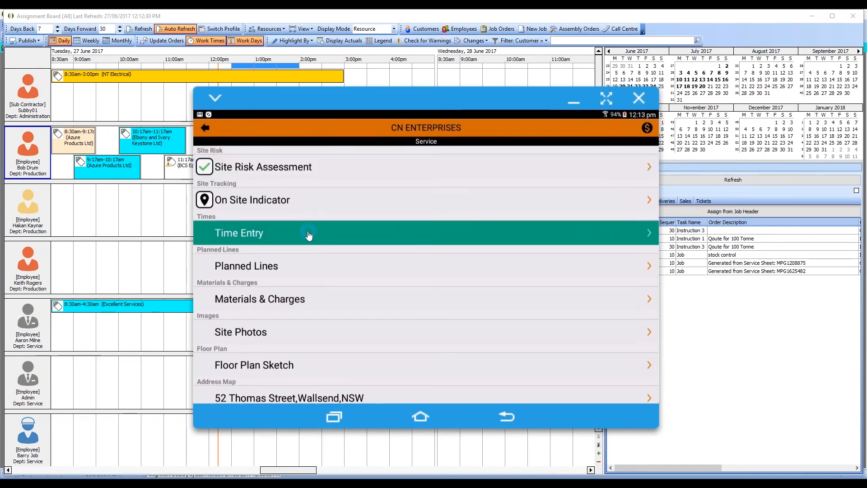
click(301, 170)
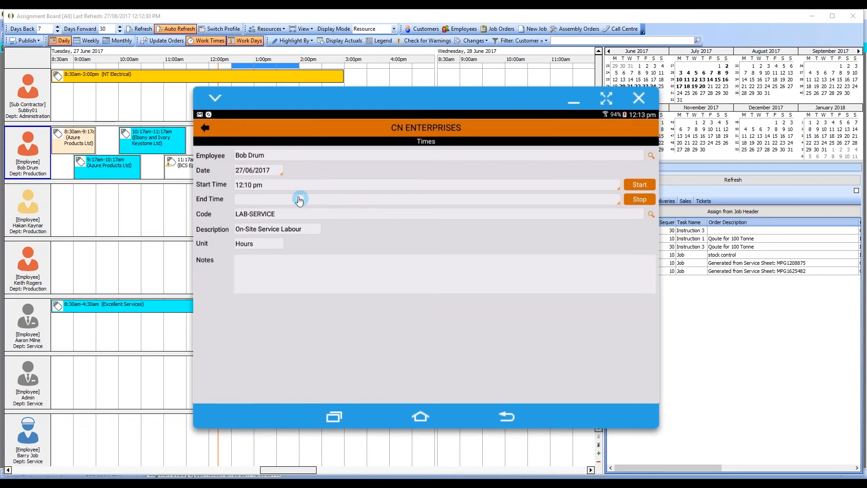
click(218, 135)
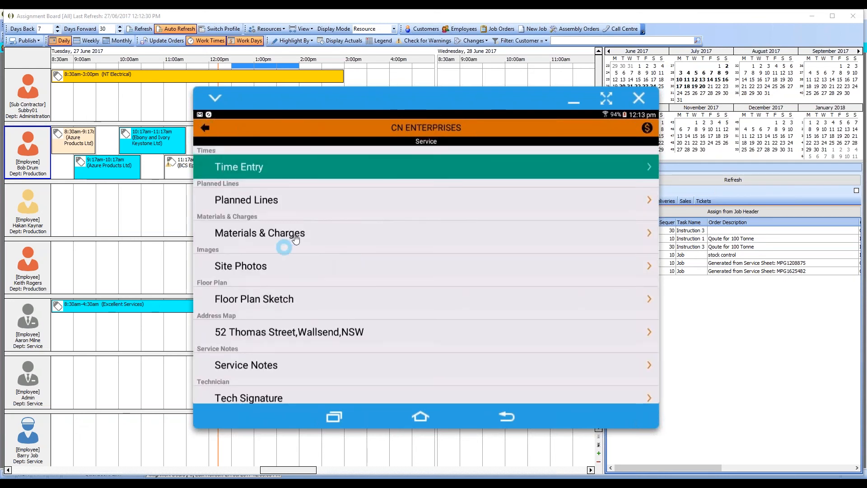
Add material 100-2000, Washer Mild Steel 8mm, from the Fasteners category's Washers range with a quantity of 3 to Materials & Charges.
click(295, 234)
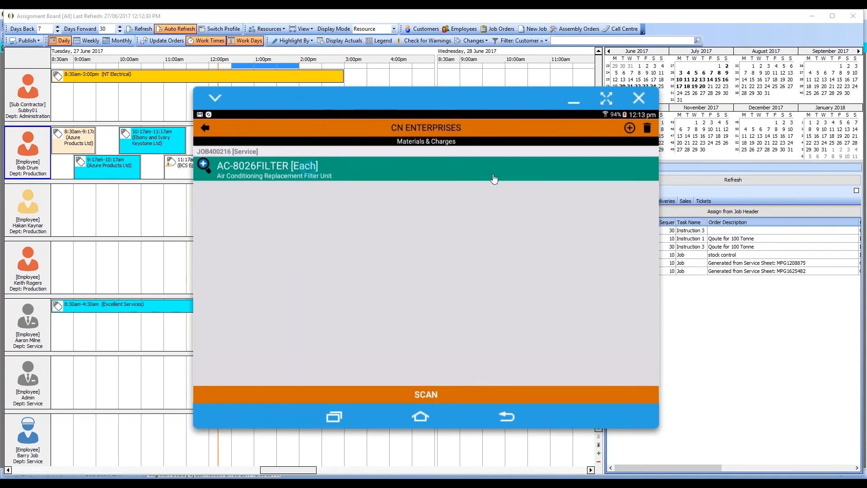
click(629, 128)
drag(389, 313, 396, 218)
click(311, 346)
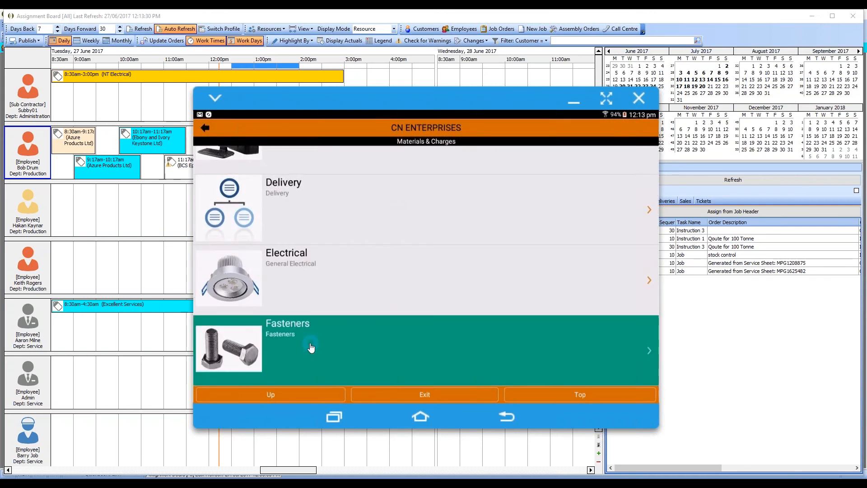
click(289, 317)
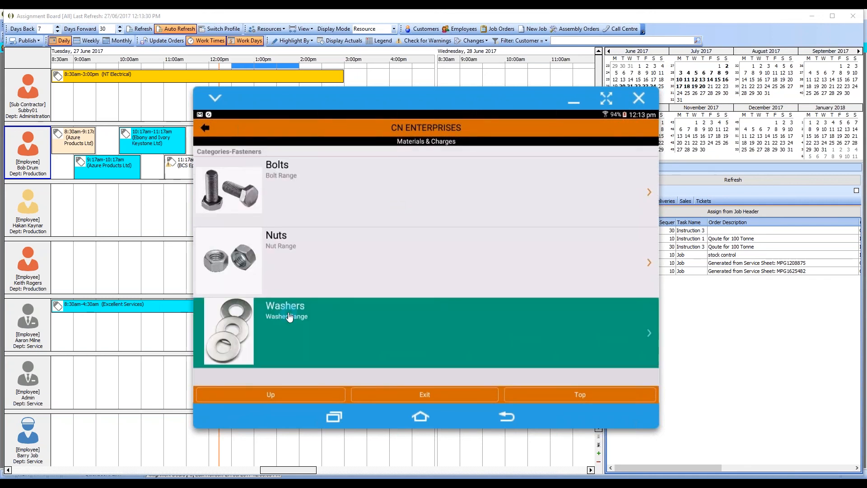
click(311, 203)
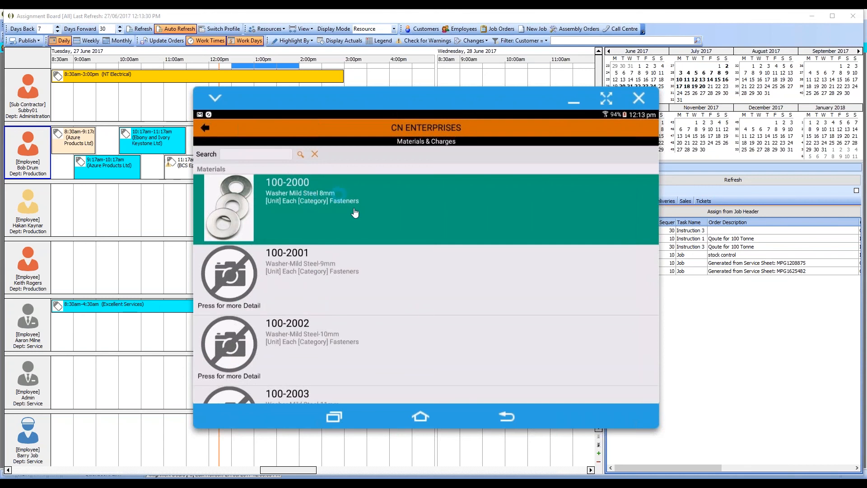
click(265, 202)
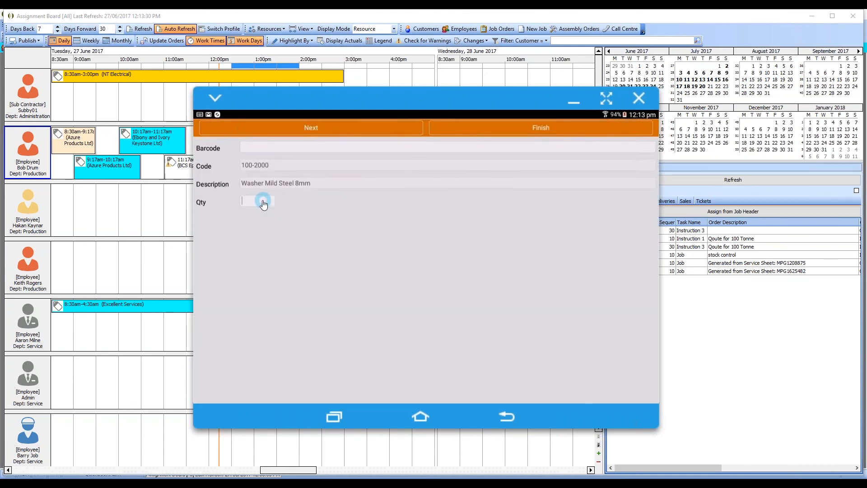
click(543, 134)
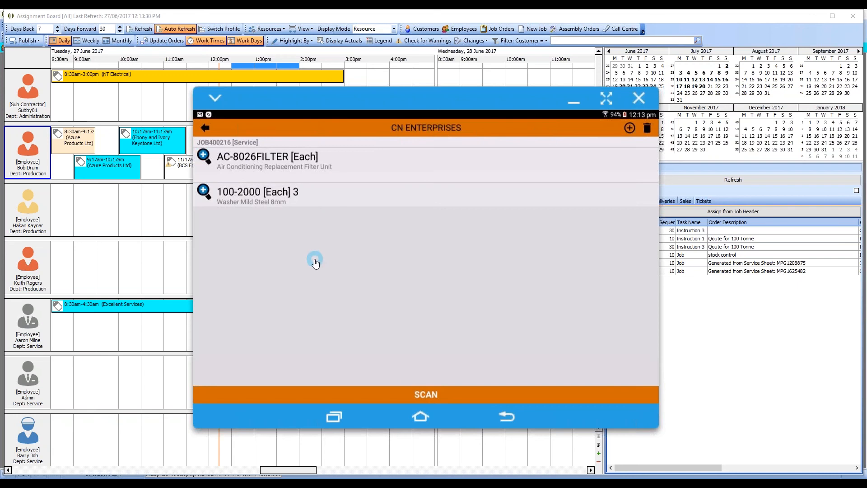
View the product image and stock levels inquiry for AC-8026FILTER, and return to the service sheet.
click(205, 157)
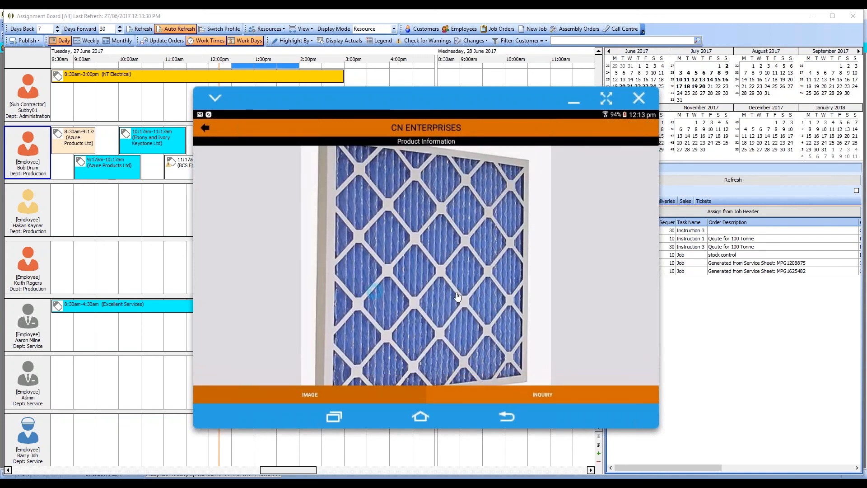
click(554, 404)
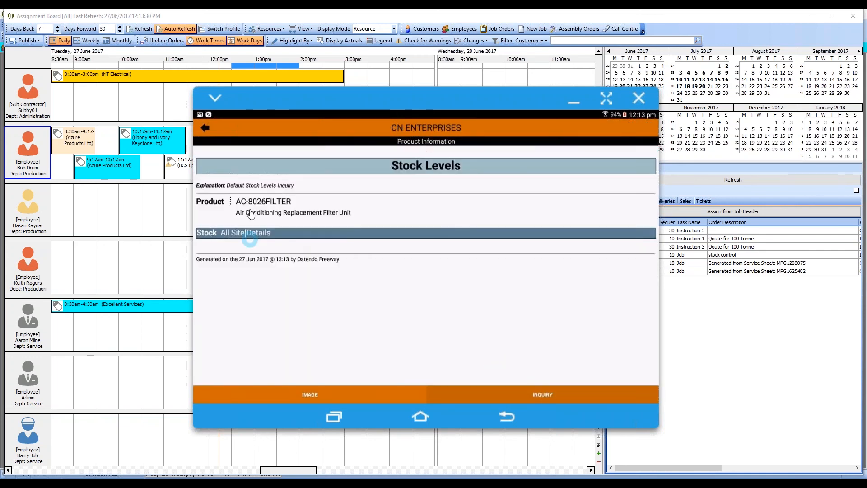
click(204, 128)
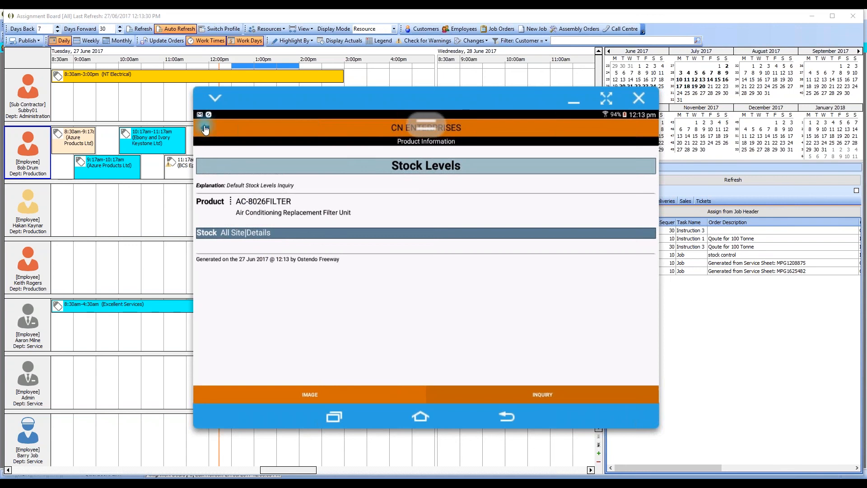
click(205, 129)
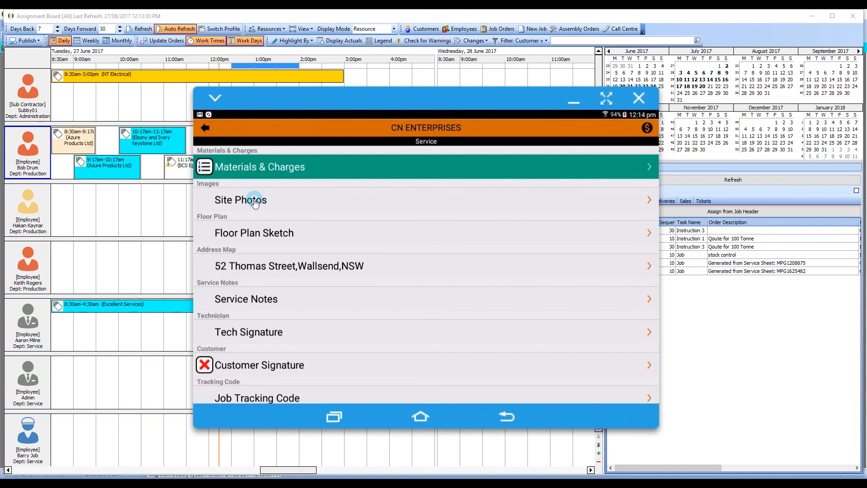
Look at the service sheet's Site Photos page and open the Floor Plan Sketch.
click(332, 206)
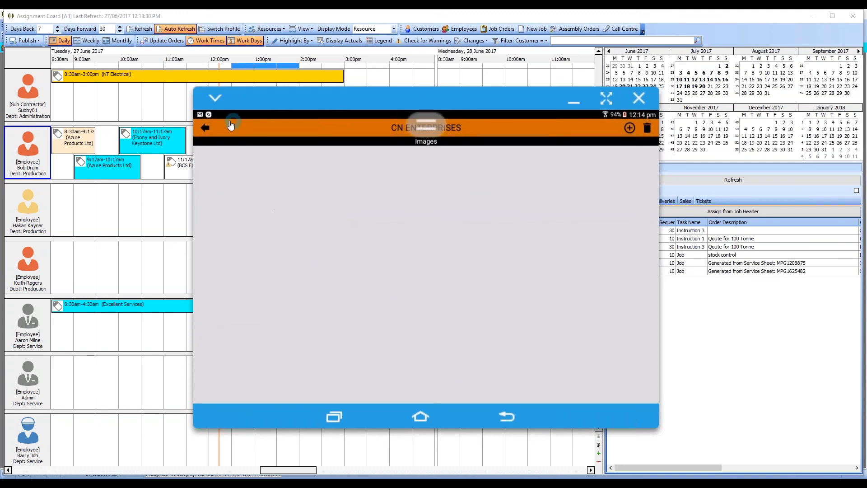
click(205, 128)
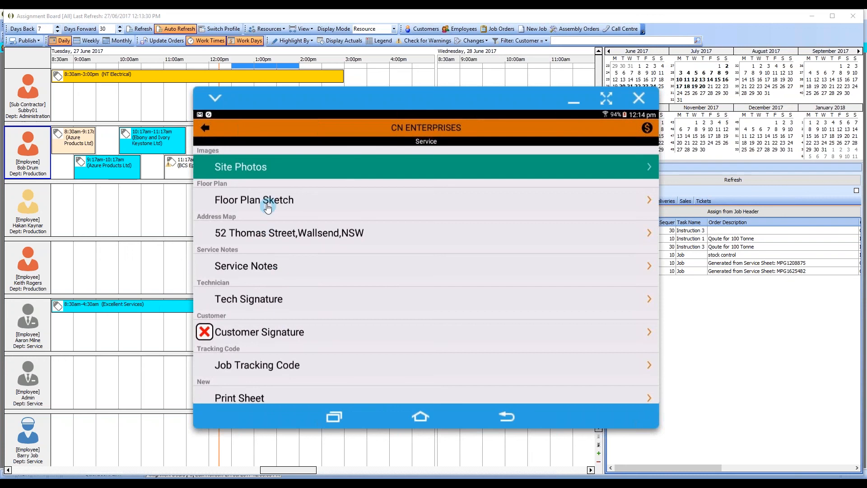
click(268, 202)
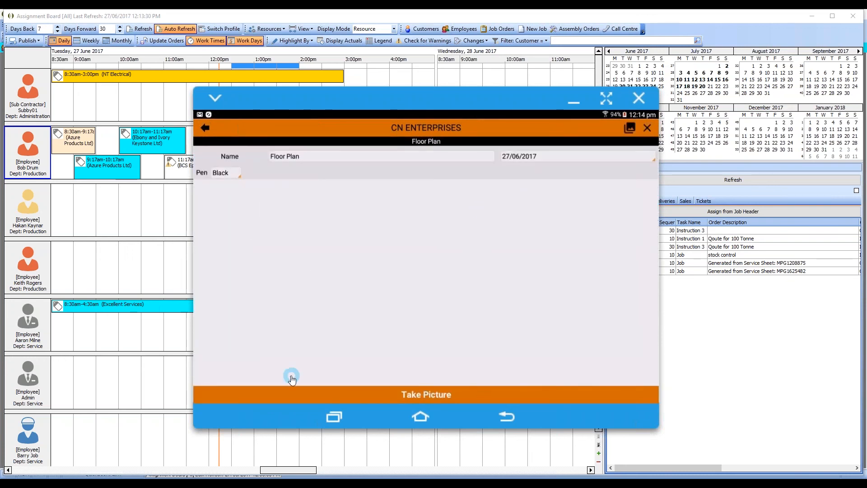
Sketch a floor plan in black pen with a large outer rectangle, a smaller room inside and a small mark below it, and return to the service sheet.
mouse_move(223, 196)
mouse_down()
mouse_move(585, 210)
mouse_move(574, 344)
mouse_move(549, 372)
mouse_move(237, 355)
mouse_up()
mouse_move(243, 317)
mouse_down()
mouse_move(245, 201)
mouse_move(354, 222)
mouse_move(357, 235)
mouse_up()
mouse_move(348, 303)
mouse_down()
mouse_move(304, 310)
mouse_move(286, 213)
mouse_up()
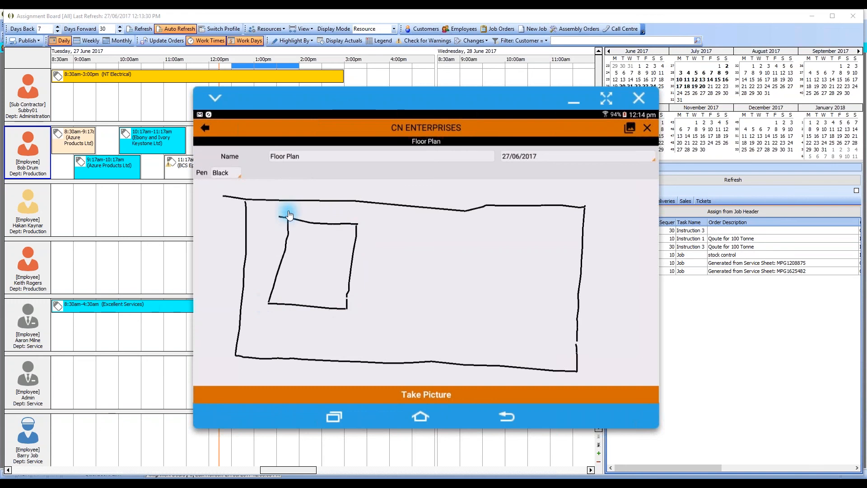
mouse_move(295, 308)
mouse_down()
mouse_move(312, 312)
mouse_move(295, 311)
mouse_up()
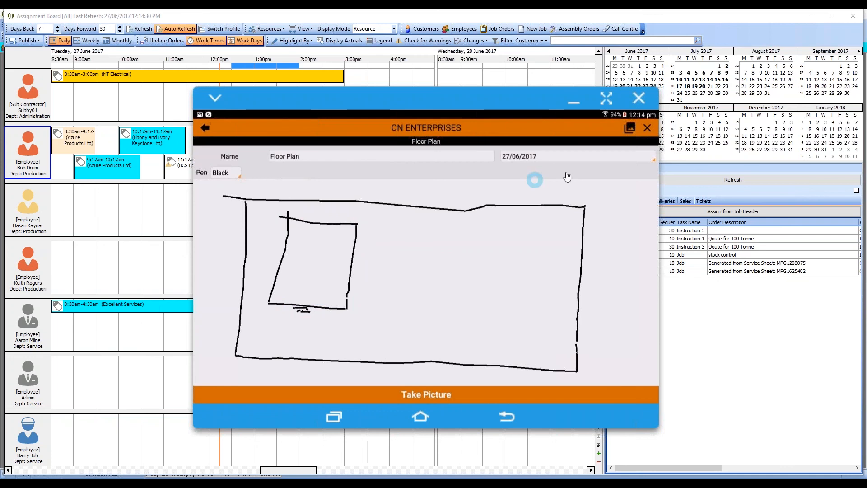
click(206, 129)
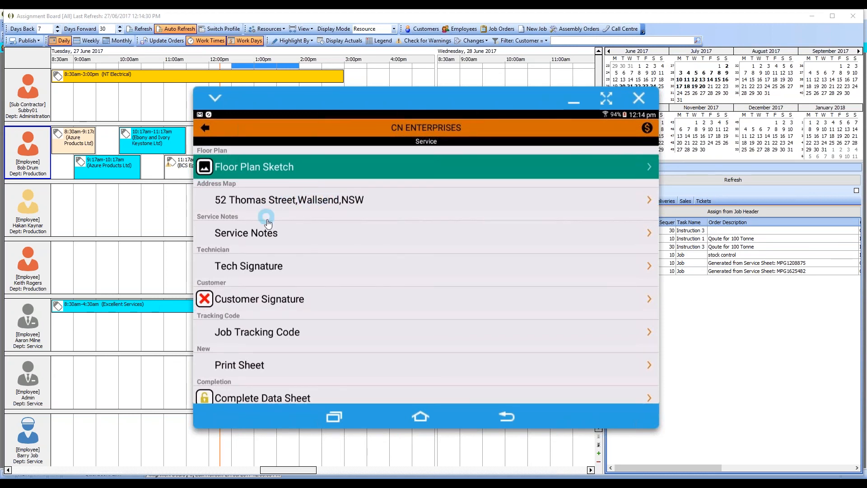
Enter "add servcie notes" in the Service Notes and draw the customer's signature on the service sheet.
click(259, 237)
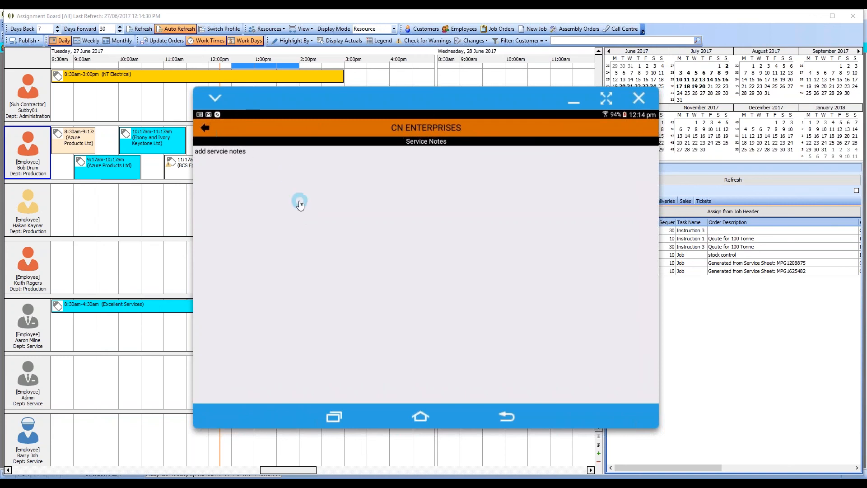
click(204, 128)
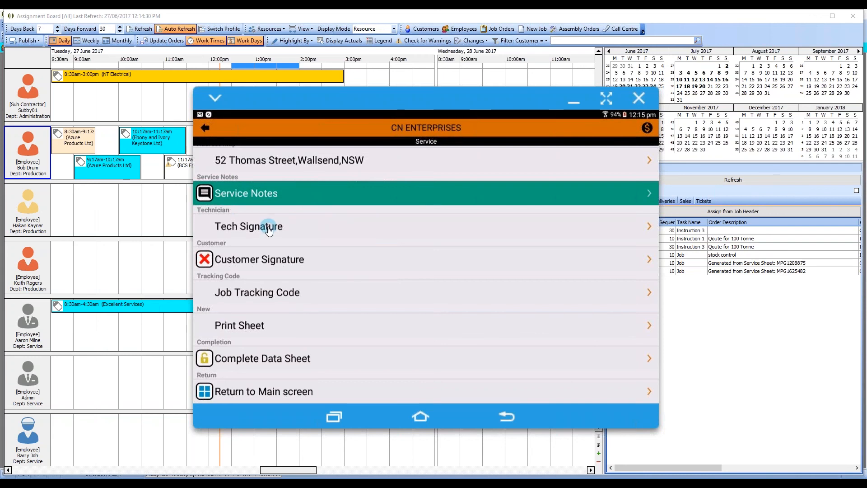
click(264, 264)
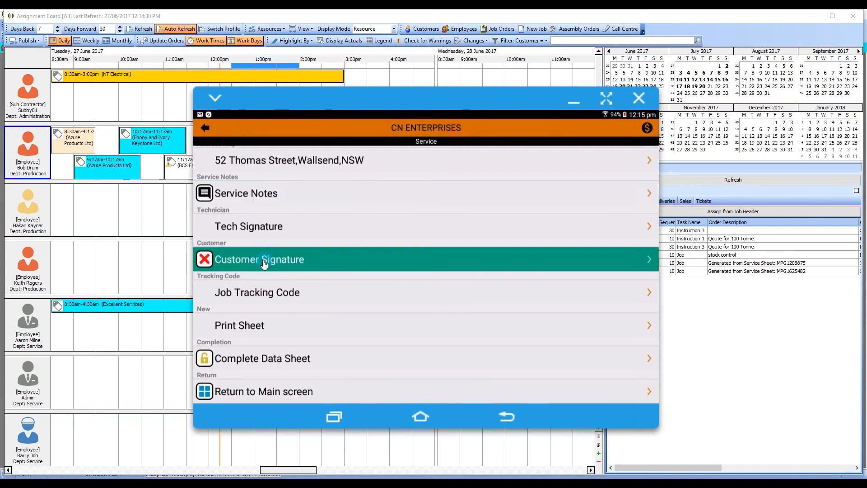
drag(219, 317, 331, 236)
mouse_move(322, 281)
mouse_down()
mouse_move(474, 257)
mouse_move(554, 225)
mouse_up()
click(207, 129)
View the printed service sheet PDF, checking the risk assessment, time entry, materials, floor plan, notes and signature, and return to the service sheet.
click(251, 326)
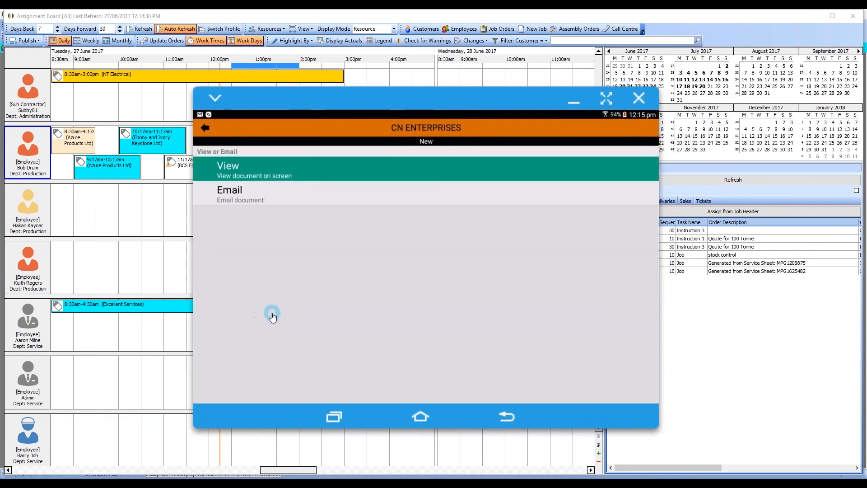
click(270, 170)
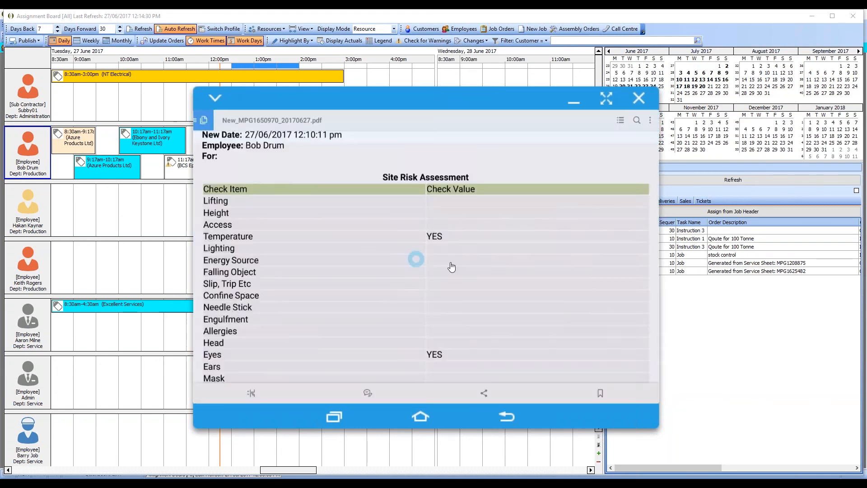
drag(484, 328, 499, 179)
drag(498, 334, 496, 247)
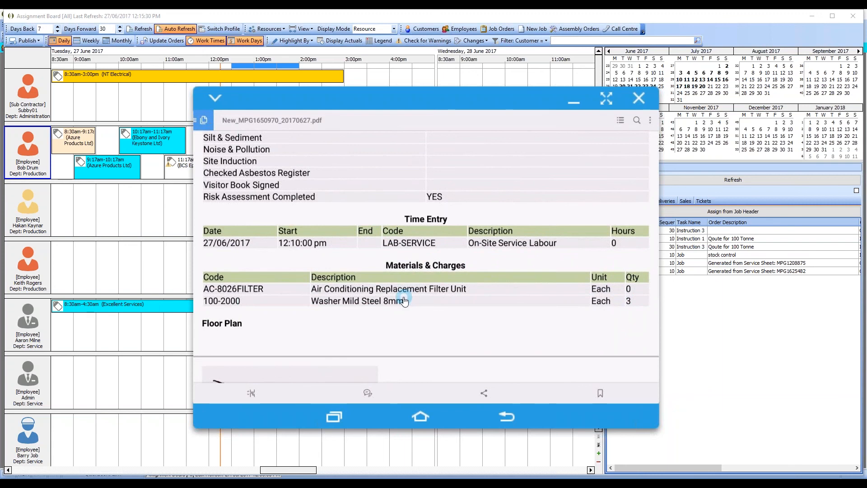
drag(415, 353, 420, 231)
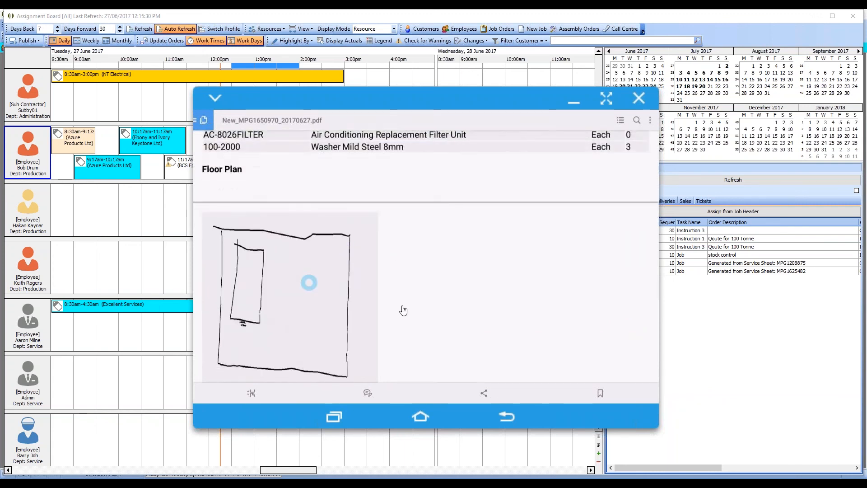
drag(432, 311, 440, 236)
drag(377, 351, 397, 281)
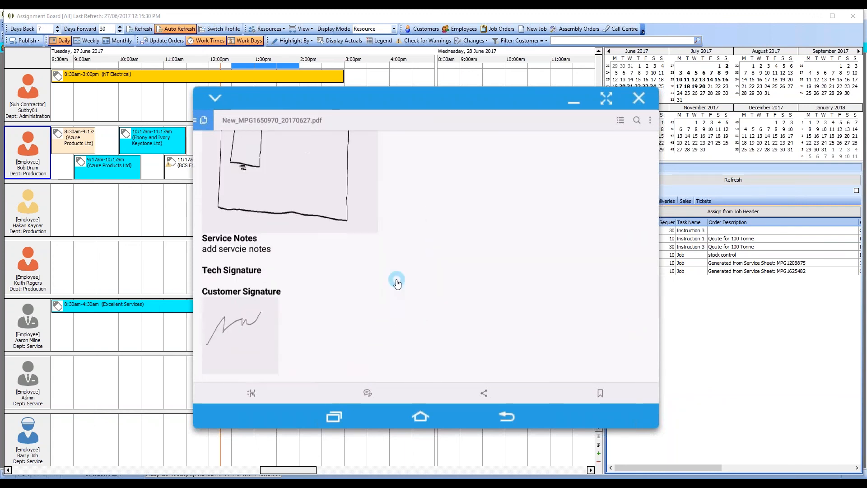
click(508, 417)
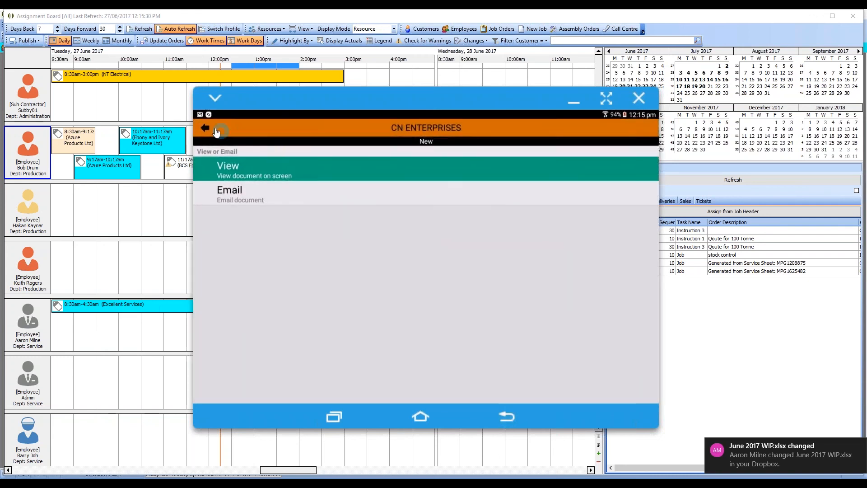
click(216, 132)
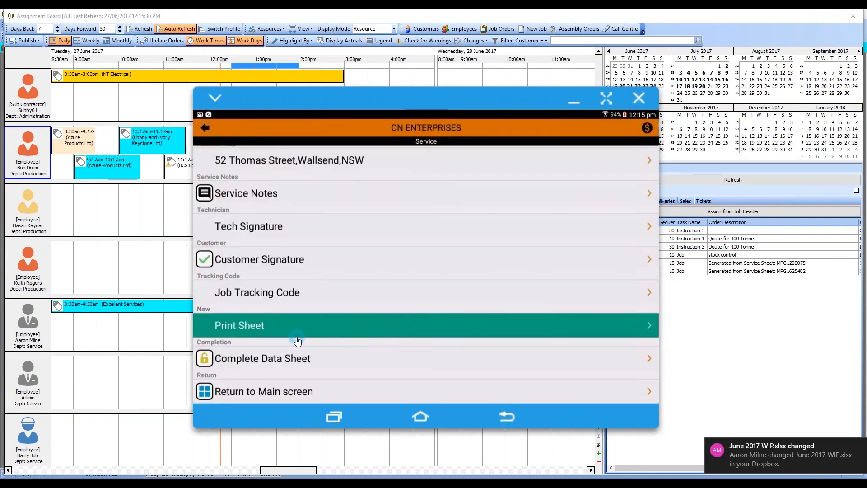
Complete the data sheet and switch to the Ostendo Assignment Board.
click(290, 360)
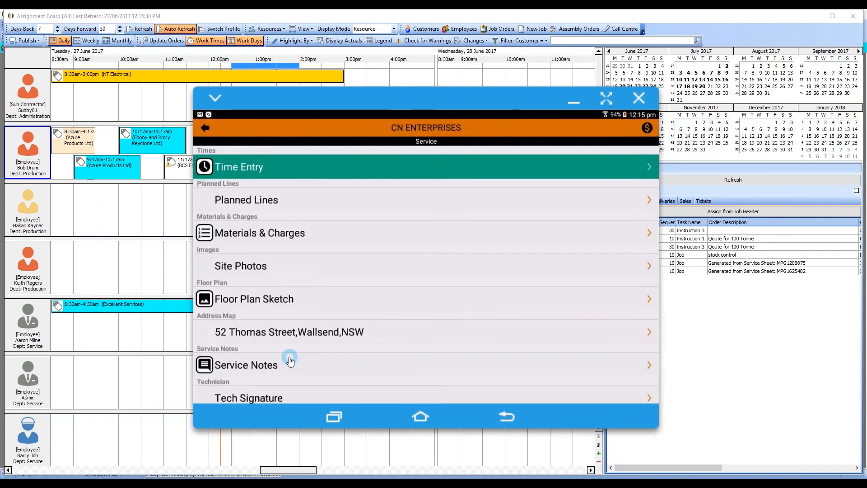
click(479, 272)
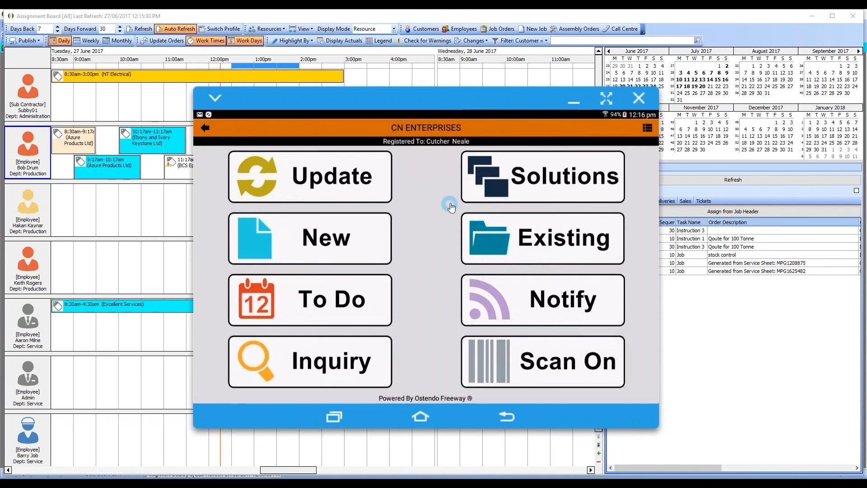
click(739, 15)
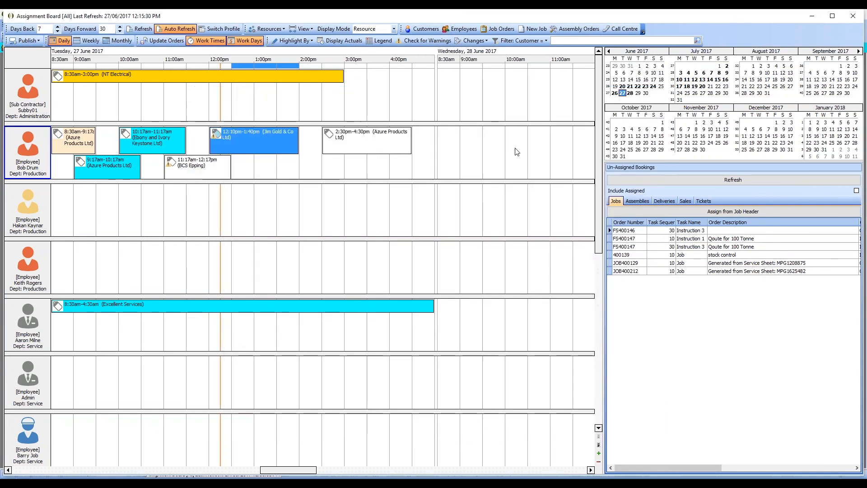